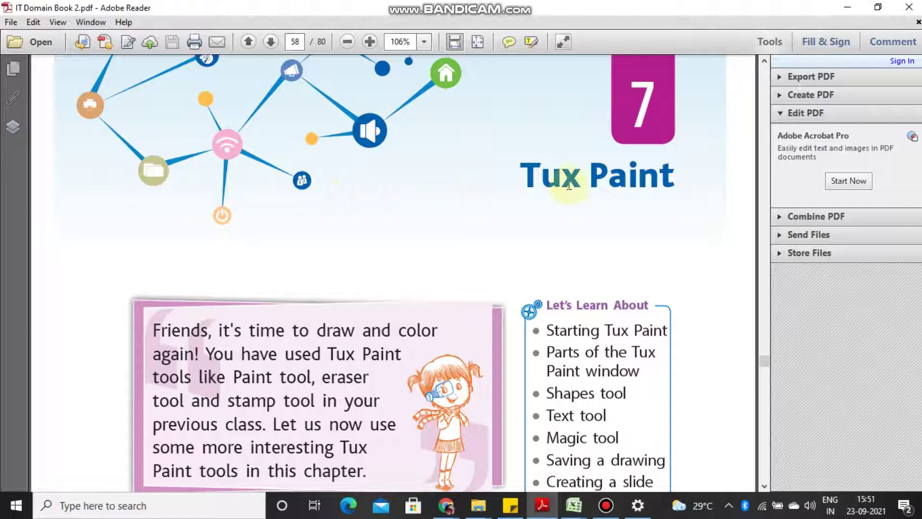
# Step: Highlight the 'Tux Paint' chapter title and the sentences describing Tux Paint and its tools
pyautogui.click(513, 167)
pyautogui.moveTo(543, 164); pyautogui.dragTo(688, 163)
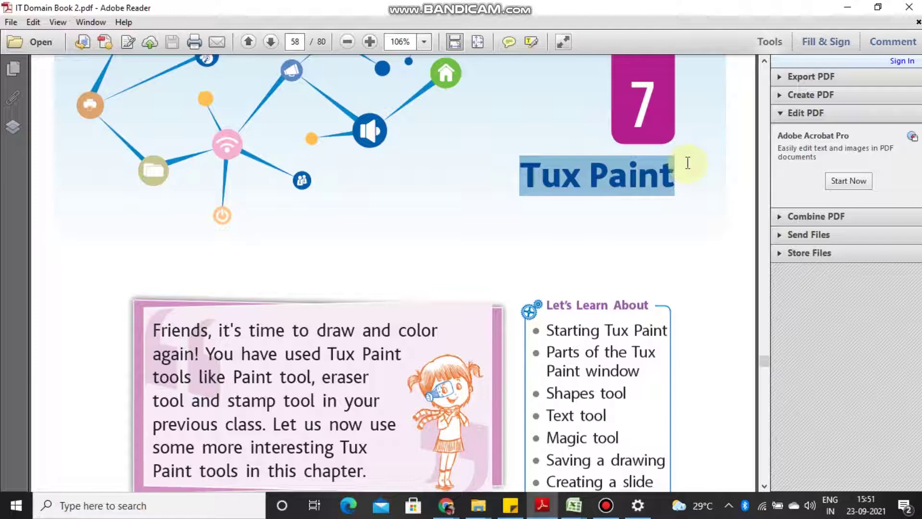
pyautogui.scroll(-2, 687, 163)
pyautogui.scroll(-4, 687, 163)
pyautogui.scroll(-2, 688, 164)
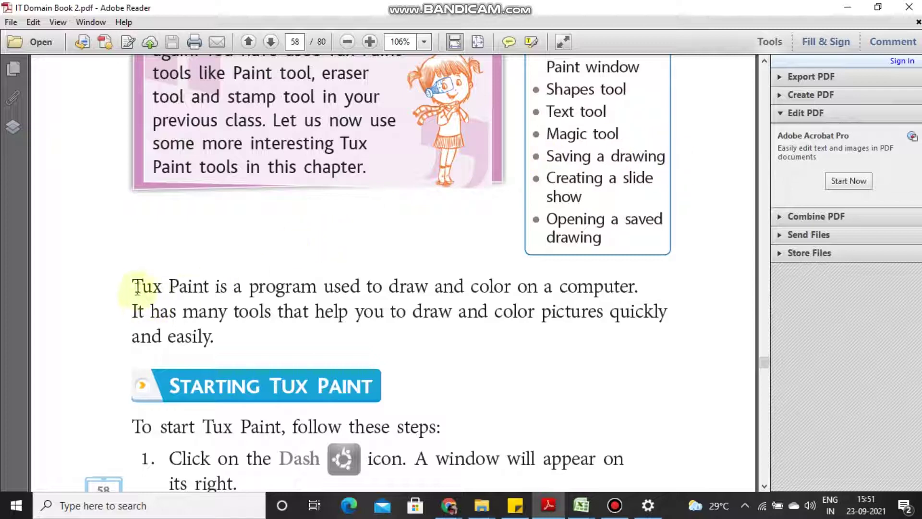
pyautogui.moveTo(133, 286)
pyautogui.mouseDown()
pyautogui.moveTo(603, 289)
pyautogui.moveTo(626, 301)
pyautogui.mouseUp()
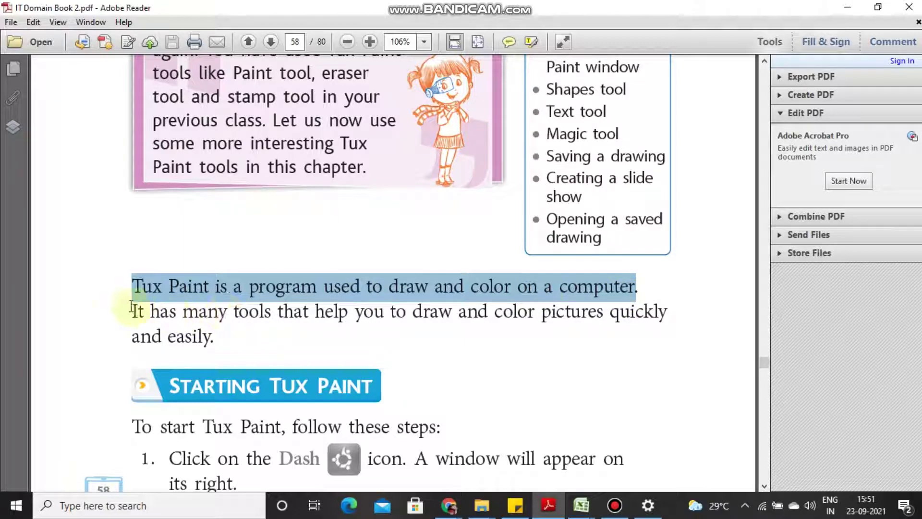
pyautogui.moveTo(131, 309)
pyautogui.mouseDown()
pyautogui.moveTo(619, 315)
pyautogui.moveTo(292, 354)
pyautogui.moveTo(207, 336)
pyautogui.mouseUp()
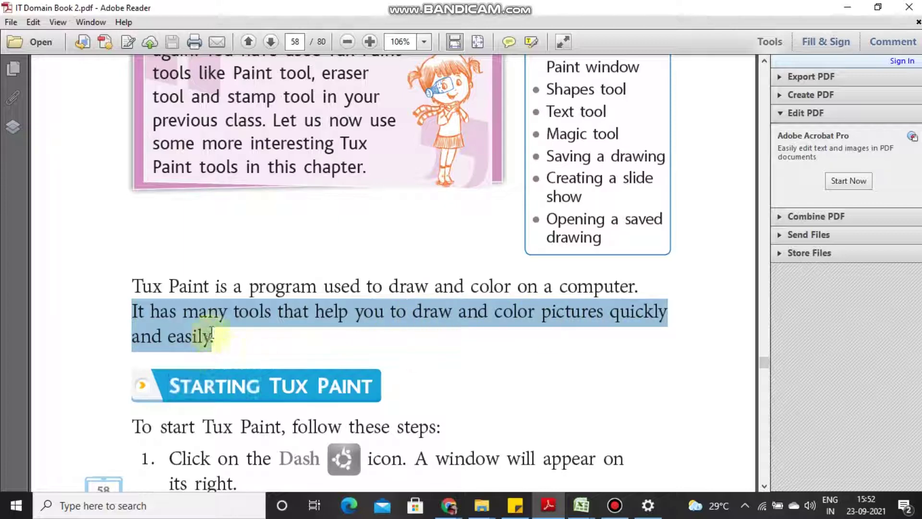
pyautogui.scroll(-2, 211, 336)
pyautogui.scroll(-2, 208, 332)
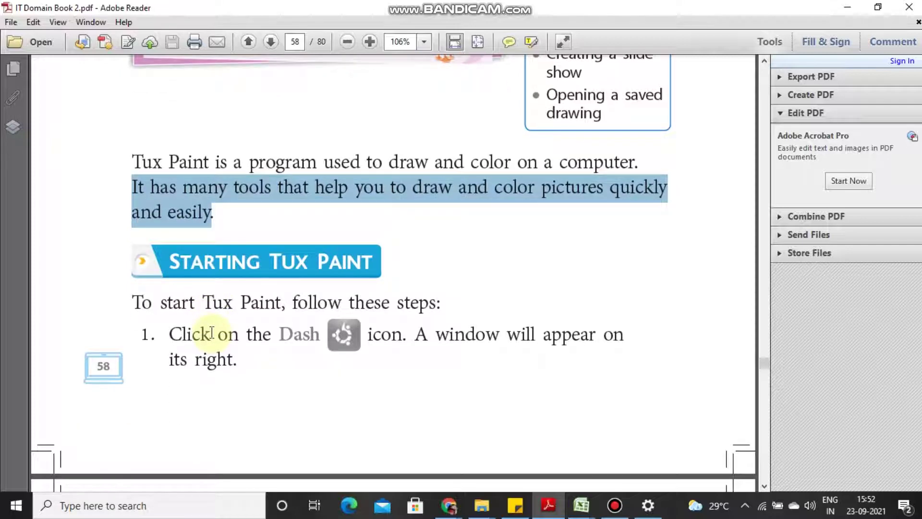
pyautogui.scroll(-1, 211, 335)
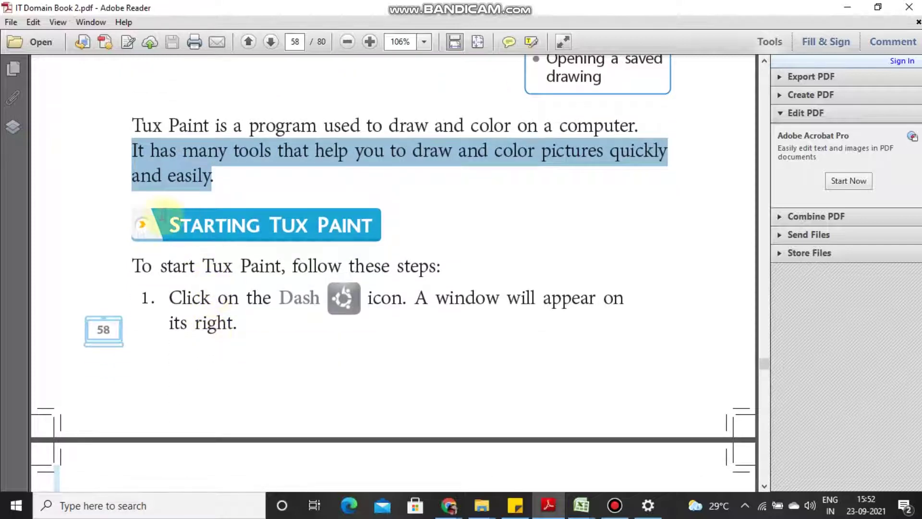
# Step: Highlight the 'Starting Tux Paint' heading, its introductory sentence, and step 1 about the Dash icon
pyautogui.moveTo(155, 206); pyautogui.dragTo(358, 211)
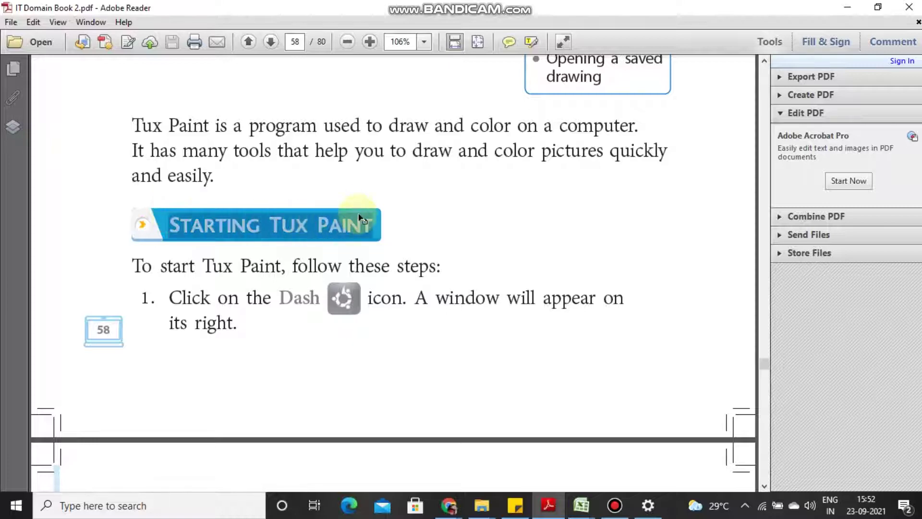
pyautogui.moveTo(130, 262); pyautogui.dragTo(424, 267)
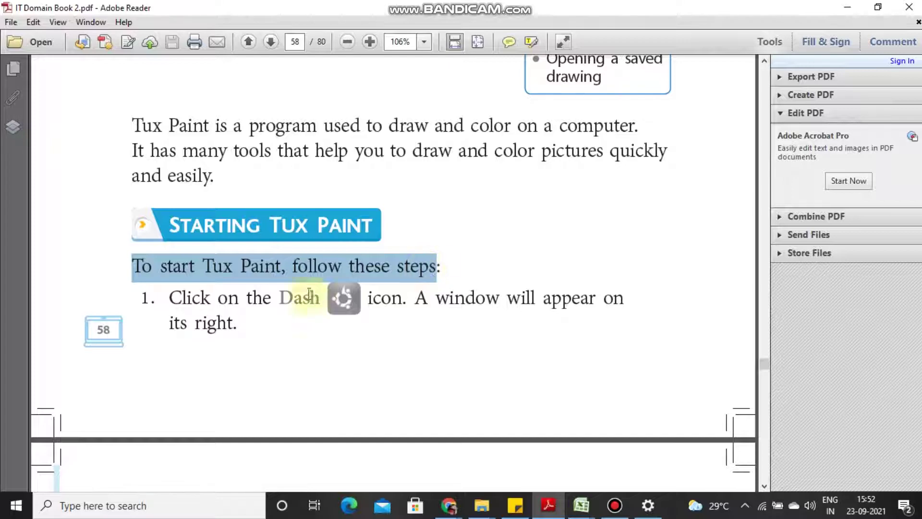
pyautogui.moveTo(167, 297)
pyautogui.mouseDown()
pyautogui.moveTo(286, 314)
pyautogui.moveTo(408, 310)
pyautogui.moveTo(264, 336)
pyautogui.mouseUp()
pyautogui.scroll(-1, 246, 330)
pyautogui.scroll(-2, 249, 333)
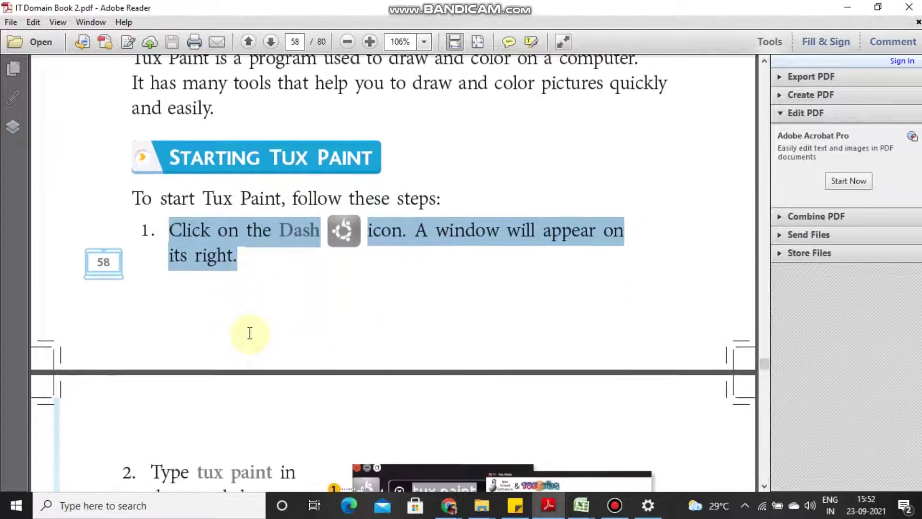
pyautogui.scroll(-5, 250, 331)
pyautogui.scroll(-3, 250, 330)
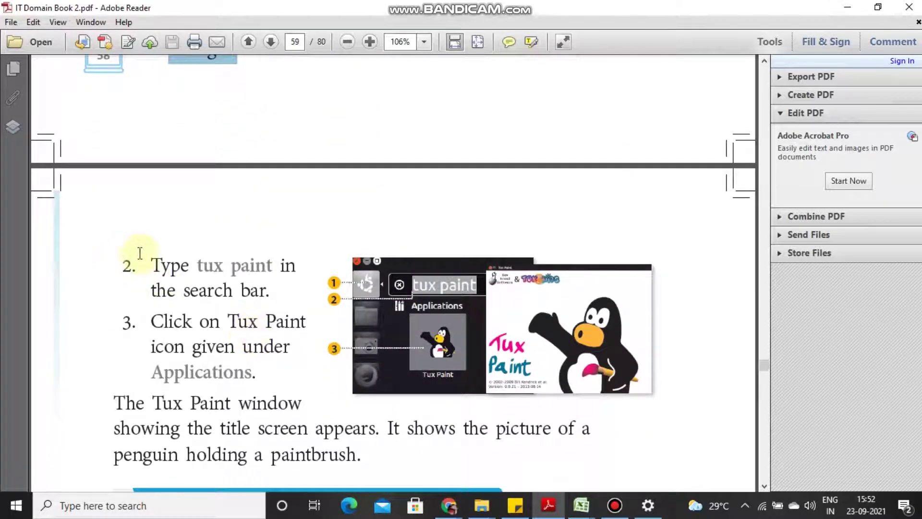
# Step: Highlight step 2 on page 59 about the search bar
pyautogui.moveTo(149, 263)
pyautogui.mouseDown()
pyautogui.moveTo(297, 263)
pyautogui.moveTo(275, 294)
pyautogui.mouseUp()
pyautogui.scroll(-2, 275, 295)
pyautogui.scroll(-1, 276, 294)
pyautogui.moveTo(152, 254)
pyautogui.mouseDown()
pyautogui.moveTo(301, 254)
pyautogui.moveTo(268, 308)
pyautogui.mouseUp()
pyautogui.scroll(-3, 267, 308)
pyautogui.moveTo(118, 250)
pyautogui.mouseDown()
pyautogui.moveTo(297, 252)
pyautogui.moveTo(185, 277)
pyautogui.moveTo(205, 281)
pyautogui.moveTo(555, 279)
pyautogui.moveTo(195, 303)
pyautogui.moveTo(374, 302)
pyautogui.moveTo(363, 308)
pyautogui.mouseUp()
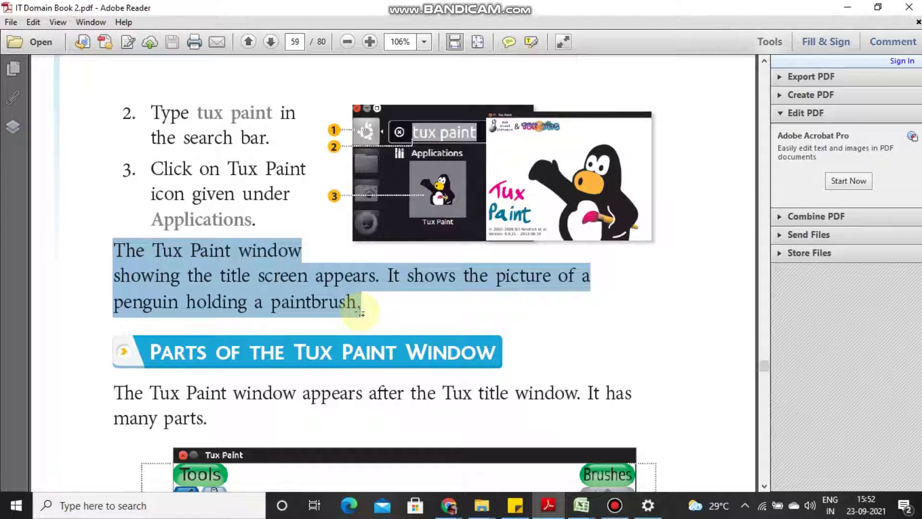
pyautogui.scroll(-1, 361, 311)
pyautogui.scroll(-1, 361, 311)
pyautogui.scroll(-1, 360, 311)
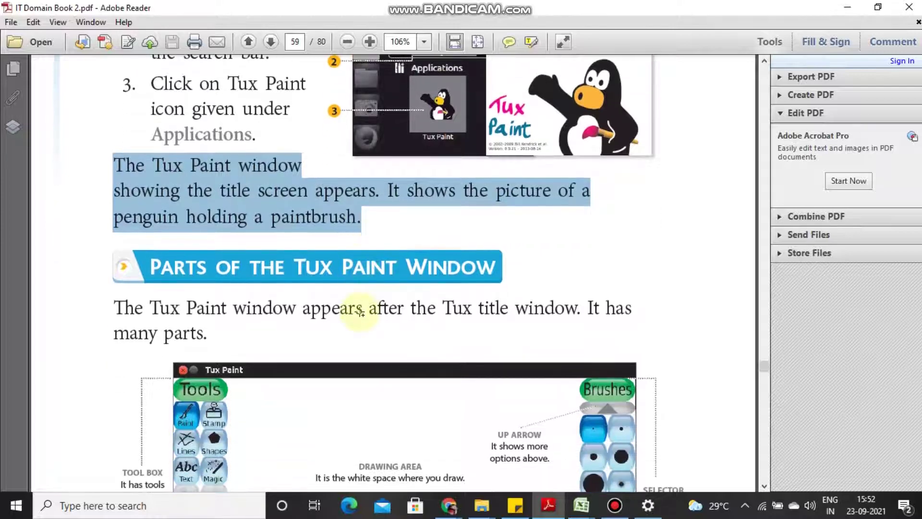
pyautogui.scroll(-1, 359, 312)
pyautogui.scroll(-2, 360, 312)
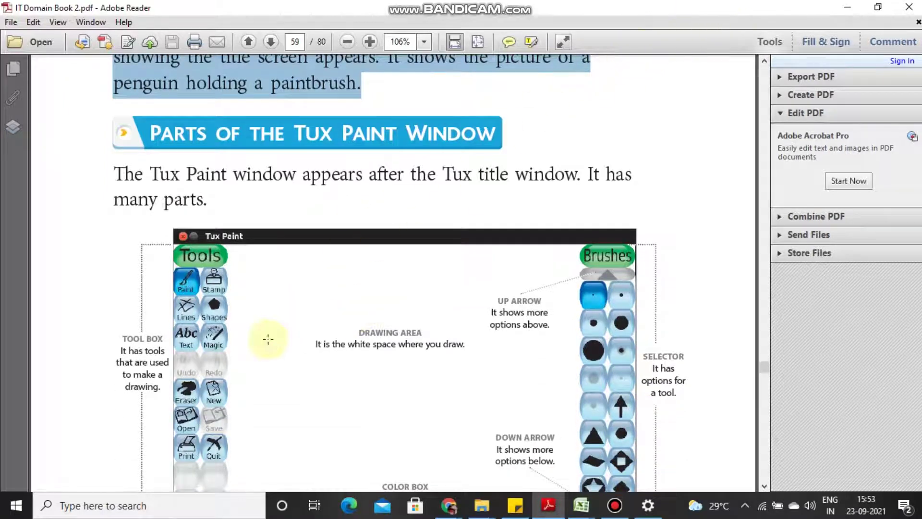
# Step: Search Windows for 'tux paint' and open Tux Paint (Full Screen)
pyautogui.click(165, 505)
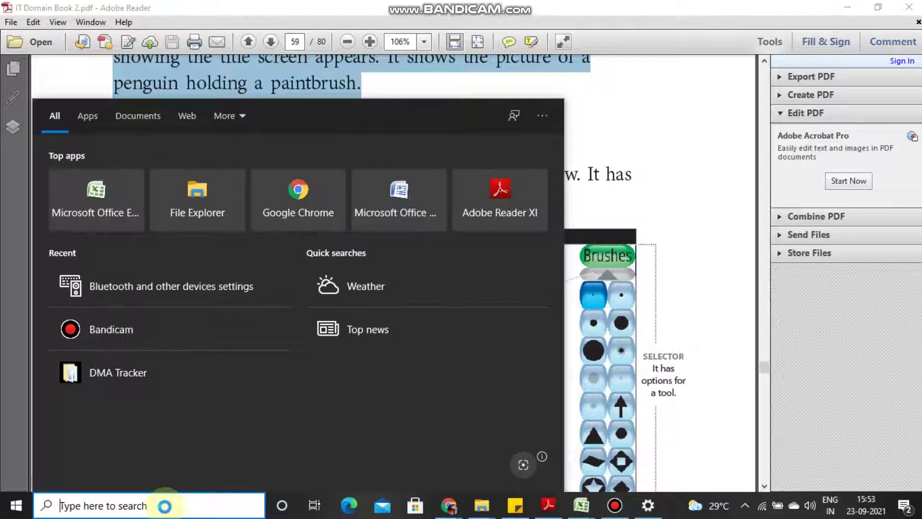
pyautogui.write('tux ')
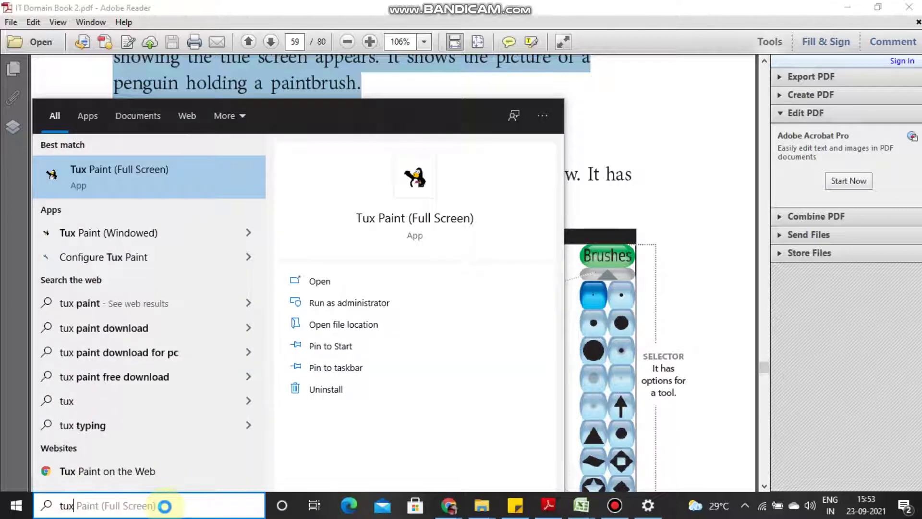
pyautogui.write('paint')
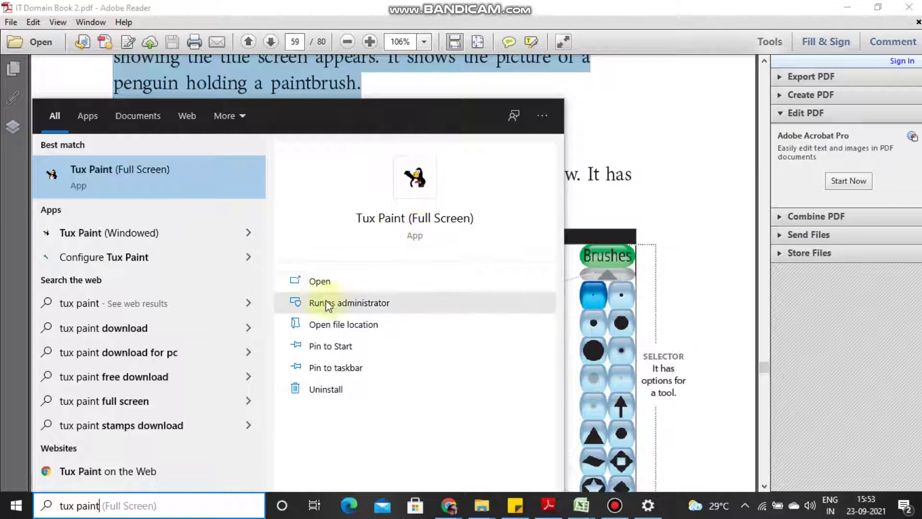
pyautogui.click(314, 289)
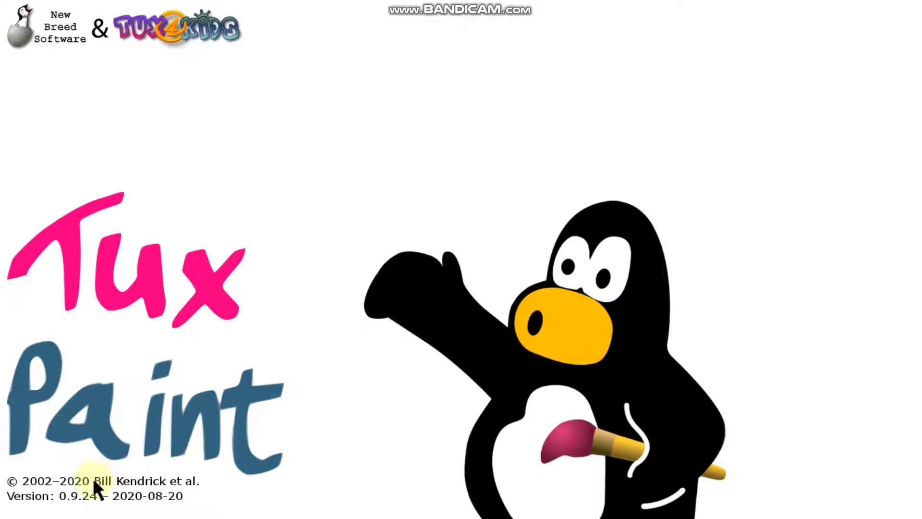
# Step: Skip the title screen and start a New drawing with the white background
pyautogui.click(470, 255)
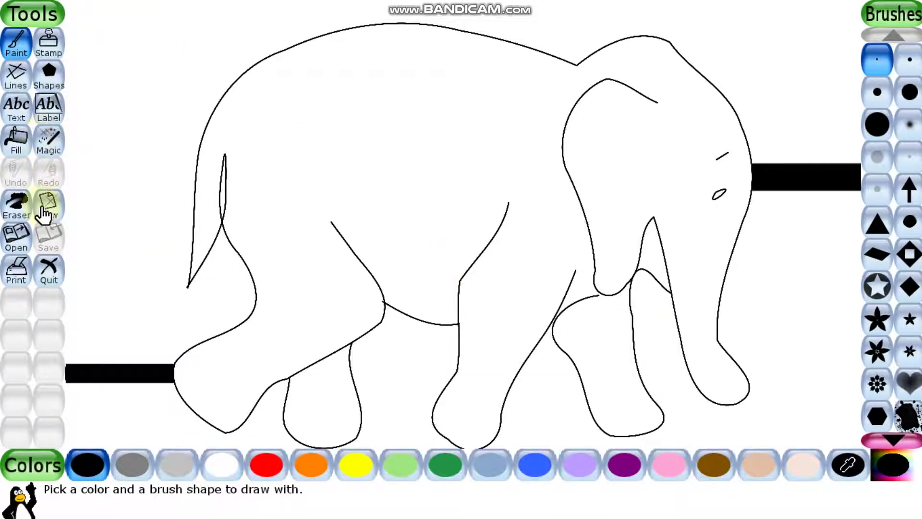
pyautogui.click(44, 212)
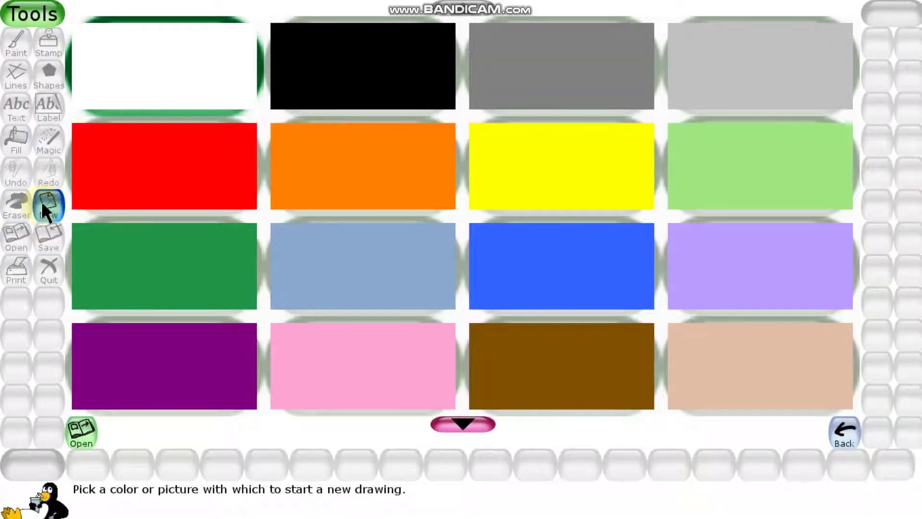
pyautogui.click(168, 81)
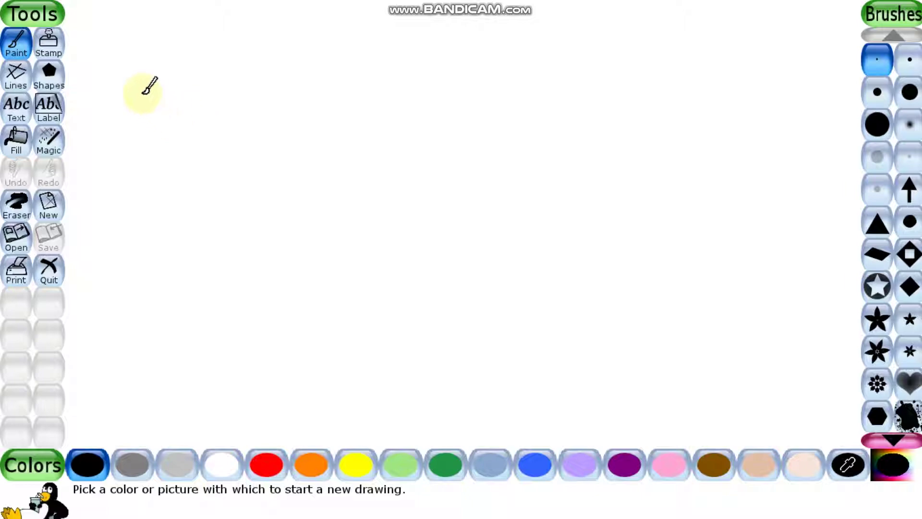
# Step: Try the Shapes, Magic, Text, Lines and Stamp tools, then return to Shapes
pyautogui.click(51, 78)
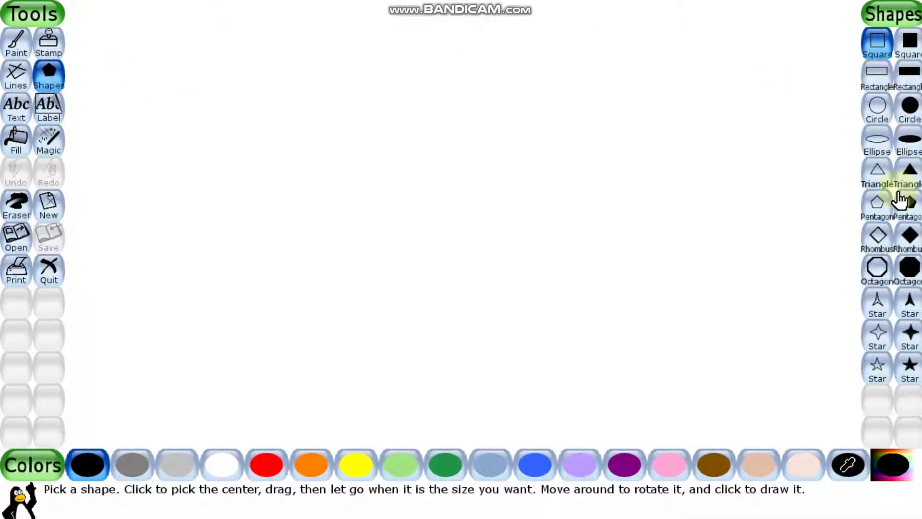
pyautogui.click(45, 150)
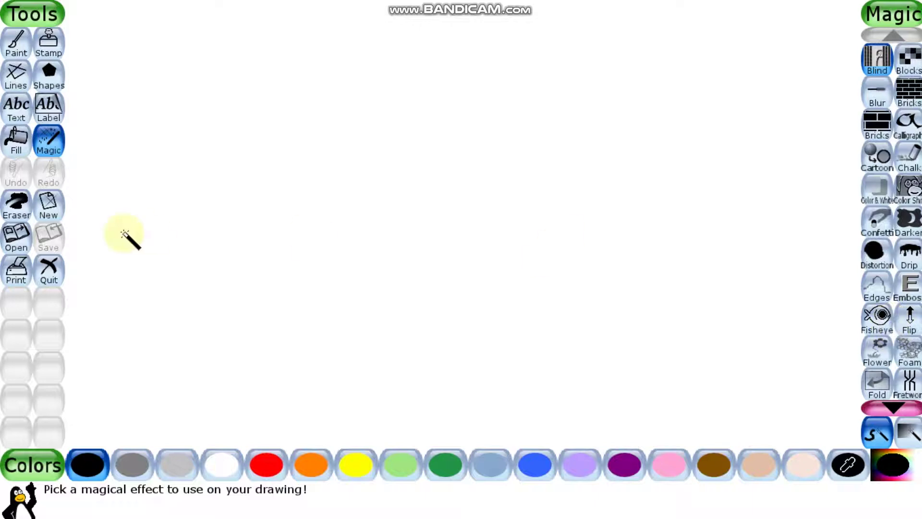
pyautogui.click(17, 110)
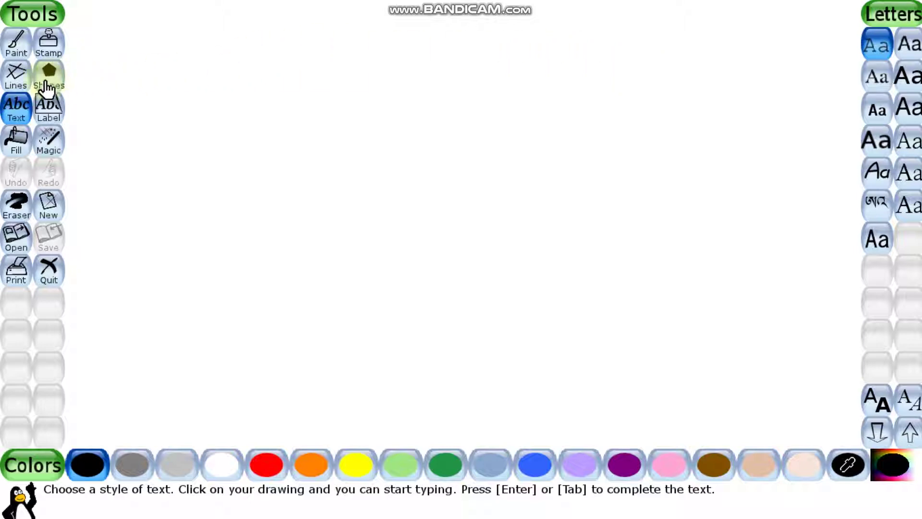
pyautogui.click(20, 85)
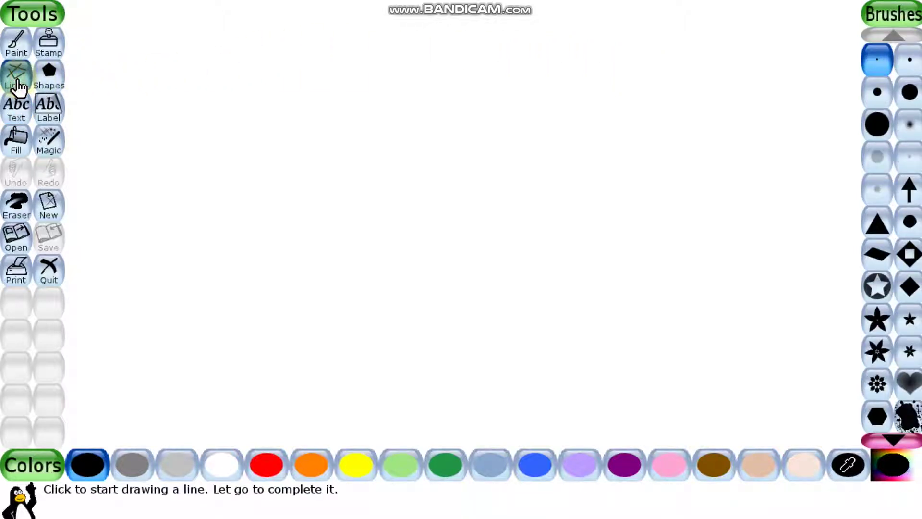
pyautogui.click(49, 55)
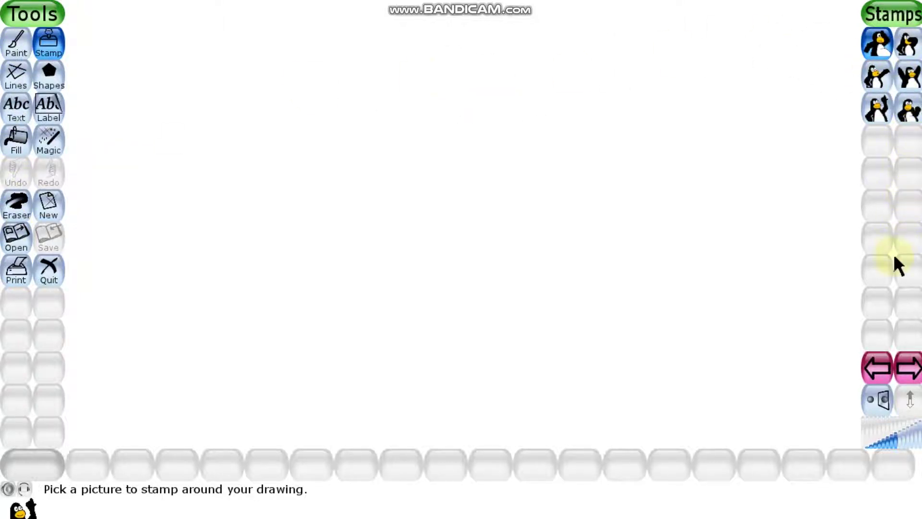
pyautogui.click(40, 92)
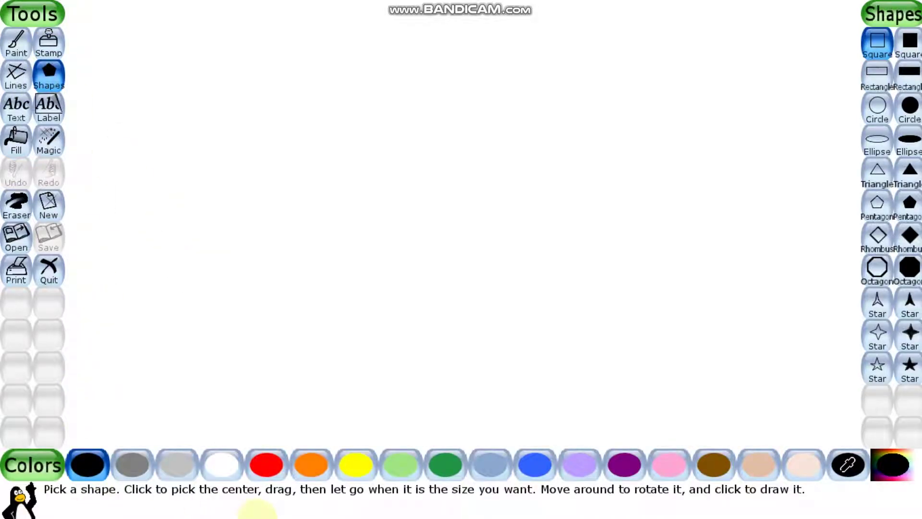
pyautogui.press('Escape')
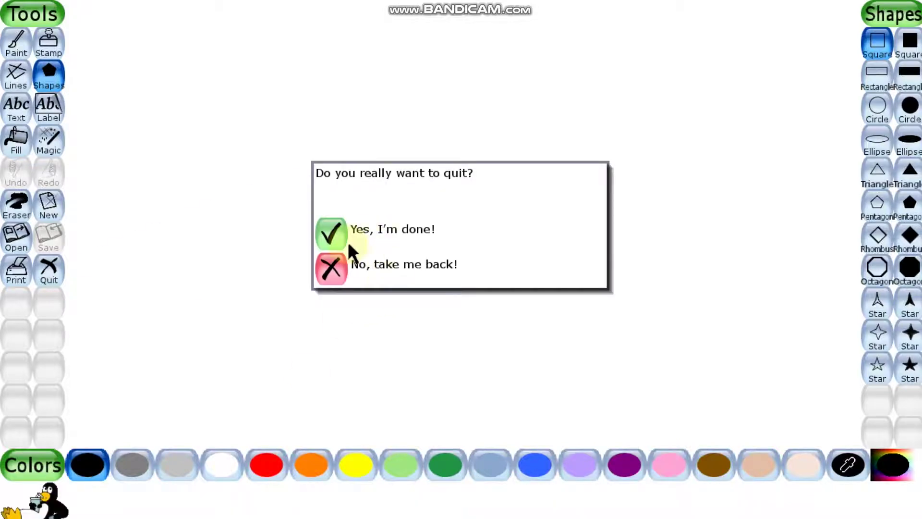
pyautogui.click(333, 233)
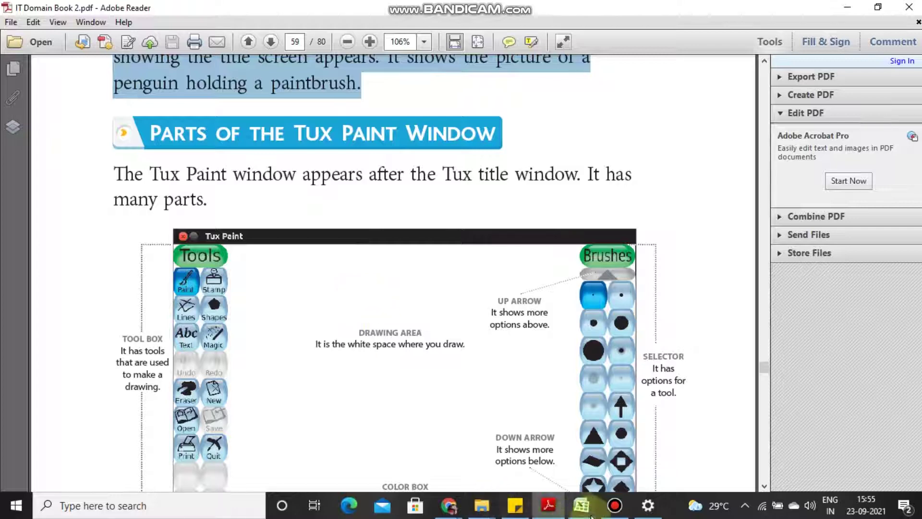
pyautogui.click(614, 506)
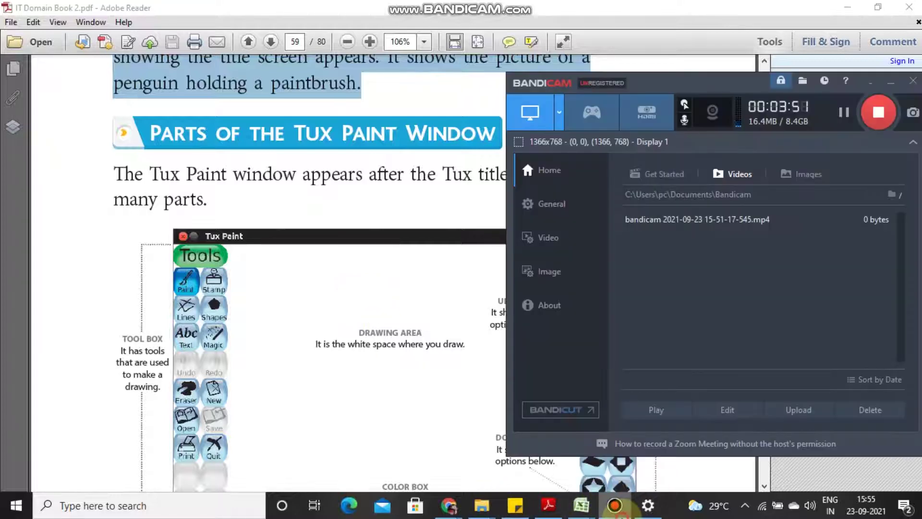
pyautogui.click(614, 505)
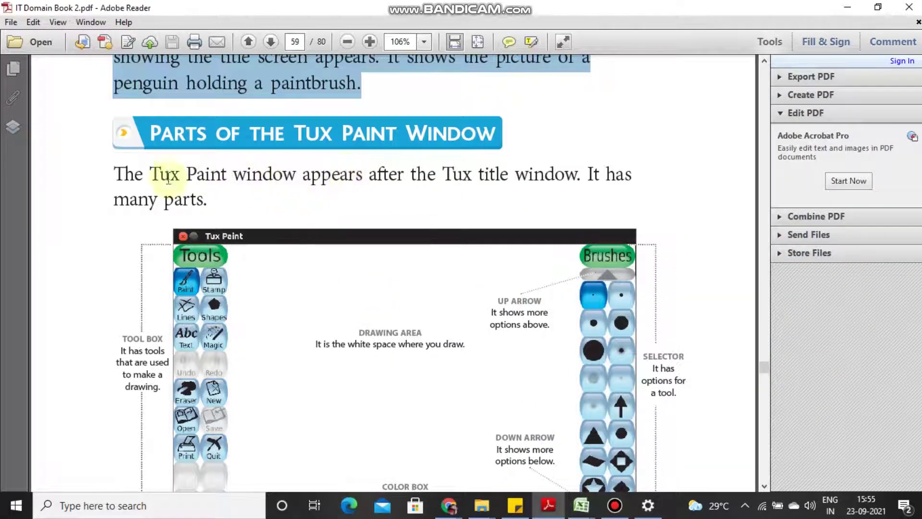
# Step: Select the Tux Paint window sentence and the DRAWING AREA label in the diagram
pyautogui.moveTo(115, 172); pyautogui.dragTo(385, 177)
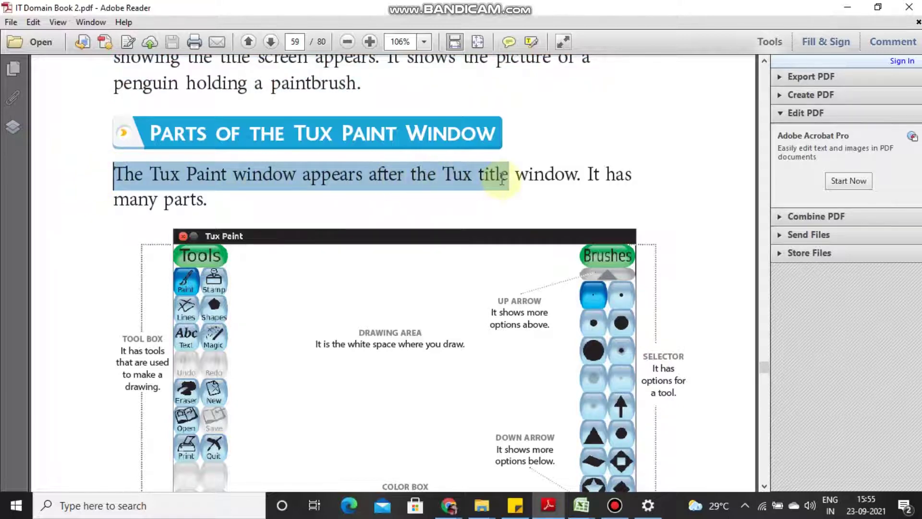
pyautogui.moveTo(384, 177)
pyautogui.mouseDown()
pyautogui.moveTo(543, 180)
pyautogui.moveTo(216, 217)
pyautogui.mouseUp()
pyautogui.scroll(-3, 216, 216)
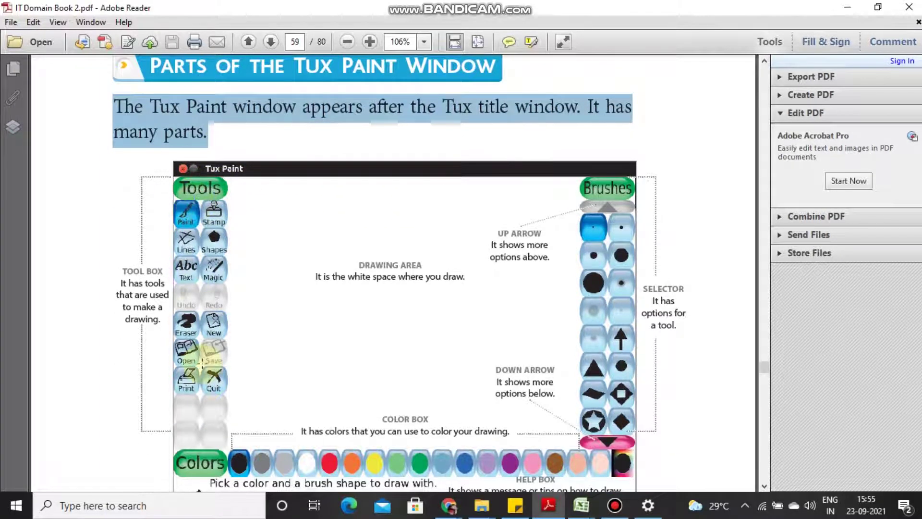
pyautogui.scroll(-1, 208, 361)
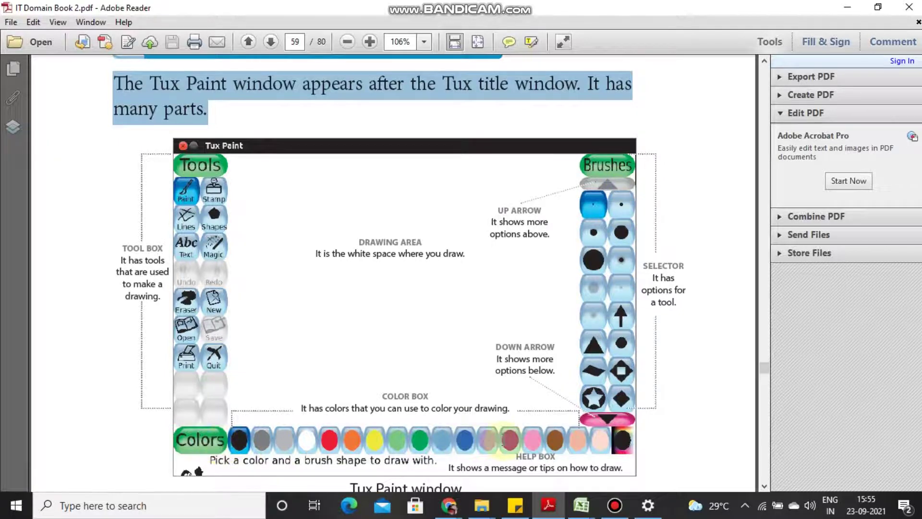
pyautogui.moveTo(358, 244); pyautogui.dragTo(420, 243)
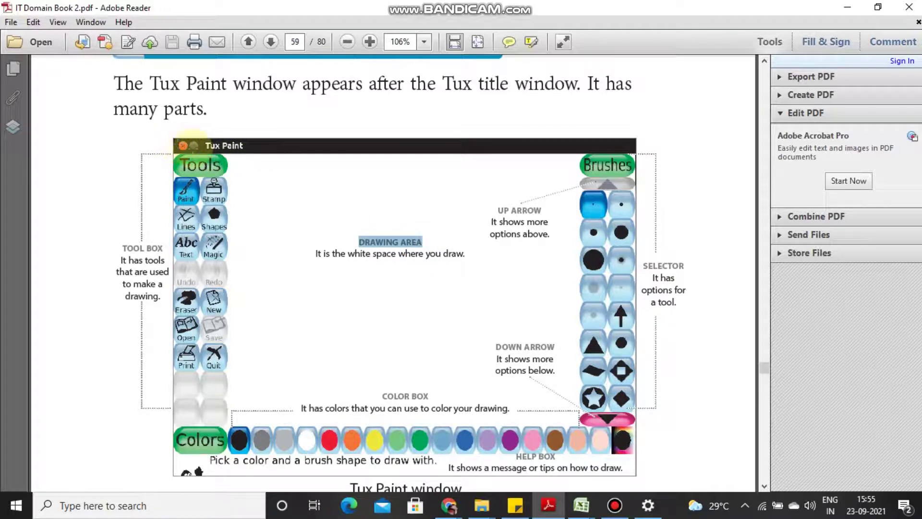
pyautogui.scroll(-1, 184, 144)
pyautogui.scroll(-1, 184, 145)
pyautogui.scroll(-1, 184, 145)
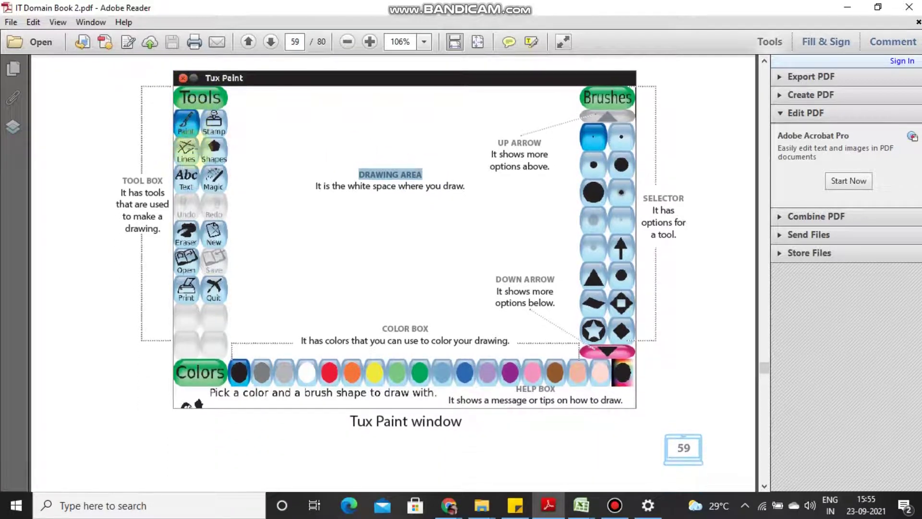
pyautogui.scroll(-1, 185, 150)
pyautogui.scroll(-1, 187, 150)
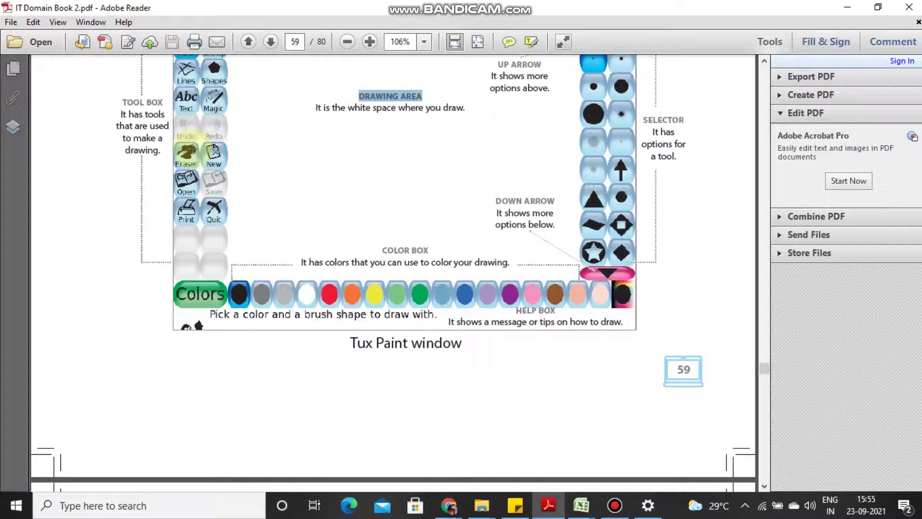
pyautogui.scroll(-1, 189, 150)
pyautogui.scroll(-2, 189, 150)
pyautogui.scroll(-1, 191, 149)
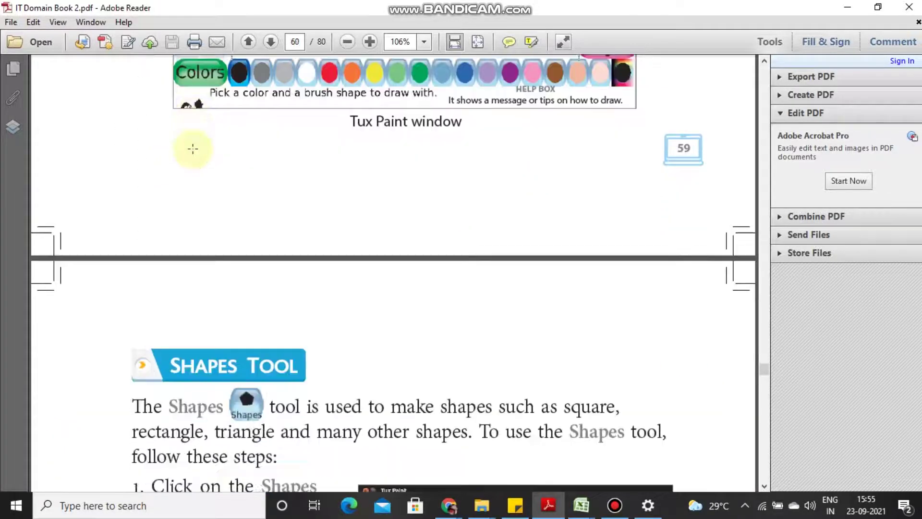
pyautogui.scroll(-2, 193, 148)
pyautogui.scroll(-2, 192, 148)
pyautogui.scroll(-1, 192, 148)
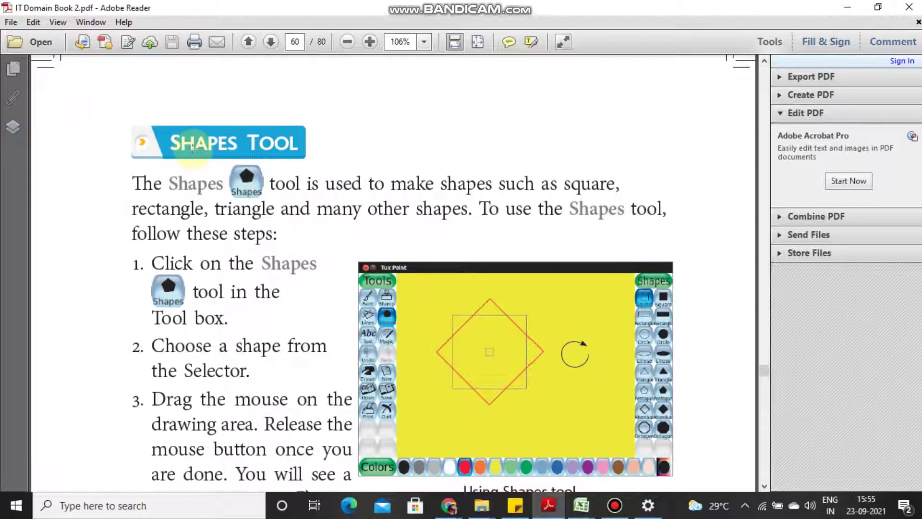
pyautogui.scroll(-1, 193, 147)
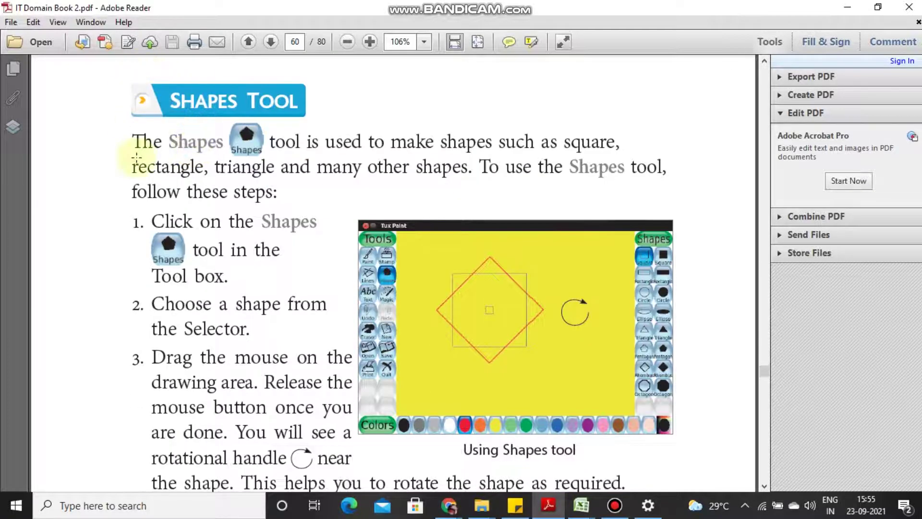
# Step: Highlight the page 60 Shapes tool introduction and its steps through dragging on the drawing area
pyautogui.moveTo(129, 137)
pyautogui.mouseDown()
pyautogui.moveTo(387, 142)
pyautogui.moveTo(263, 191)
pyautogui.moveTo(209, 175)
pyautogui.moveTo(669, 166)
pyautogui.moveTo(366, 202)
pyautogui.moveTo(285, 195)
pyautogui.mouseUp()
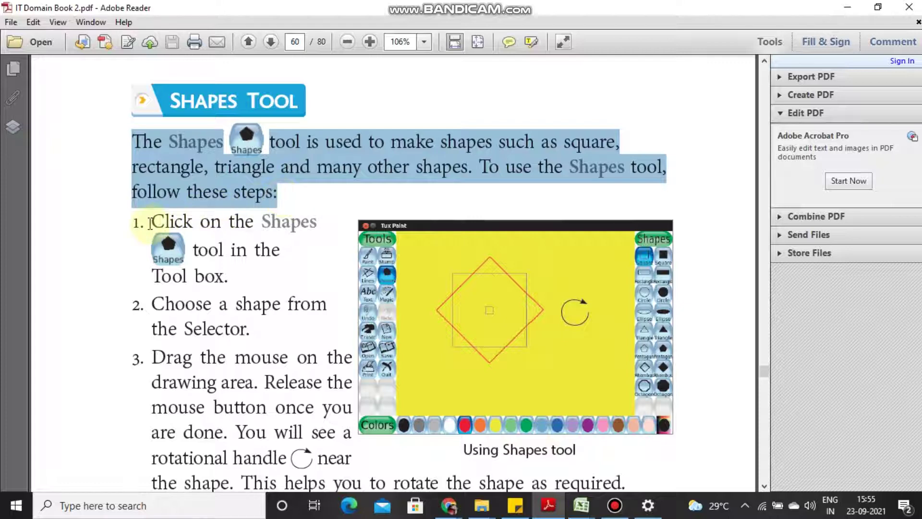
pyautogui.moveTo(152, 222)
pyautogui.mouseDown()
pyautogui.moveTo(249, 221)
pyautogui.moveTo(283, 250)
pyautogui.moveTo(247, 264)
pyautogui.moveTo(239, 280)
pyautogui.mouseUp()
pyautogui.scroll(-1, 238, 279)
pyautogui.scroll(-2, 238, 279)
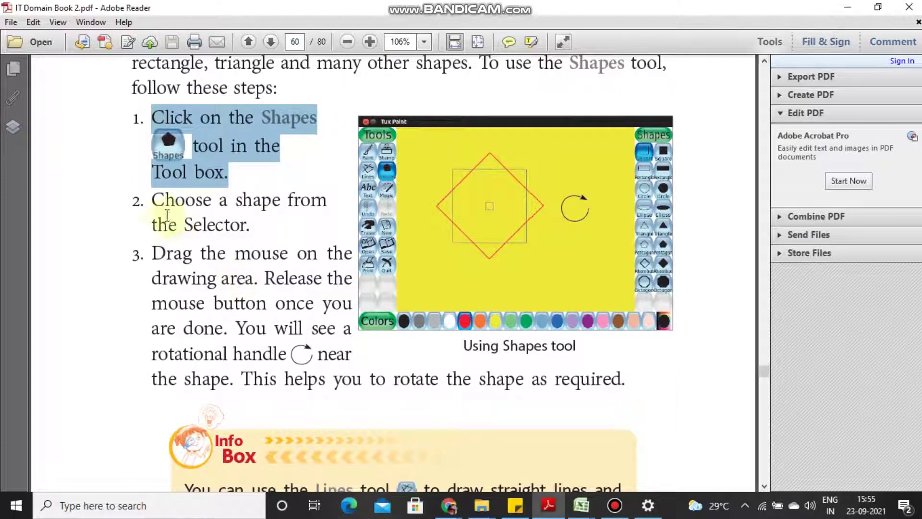
pyautogui.moveTo(152, 201)
pyautogui.mouseDown()
pyautogui.moveTo(294, 200)
pyautogui.moveTo(257, 231)
pyautogui.mouseUp()
pyautogui.scroll(-1, 256, 232)
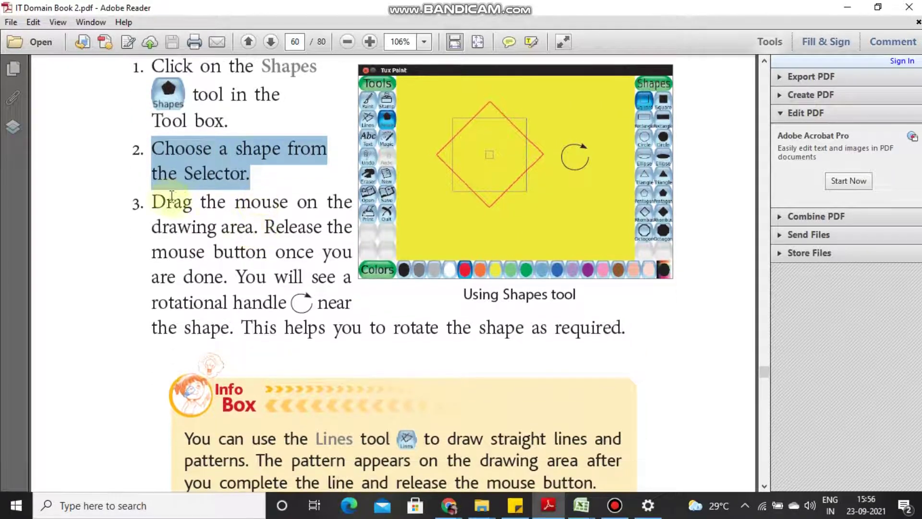
pyautogui.moveTo(143, 201)
pyautogui.mouseDown()
pyautogui.moveTo(318, 201)
pyautogui.moveTo(264, 228)
pyautogui.moveTo(325, 226)
pyautogui.moveTo(278, 247)
pyautogui.moveTo(311, 251)
pyautogui.moveTo(288, 275)
pyautogui.moveTo(235, 276)
pyautogui.moveTo(319, 276)
pyautogui.moveTo(303, 302)
pyautogui.moveTo(235, 328)
pyautogui.moveTo(580, 332)
pyautogui.mouseUp()
pyautogui.scroll(-1, 611, 330)
pyautogui.scroll(-2, 612, 337)
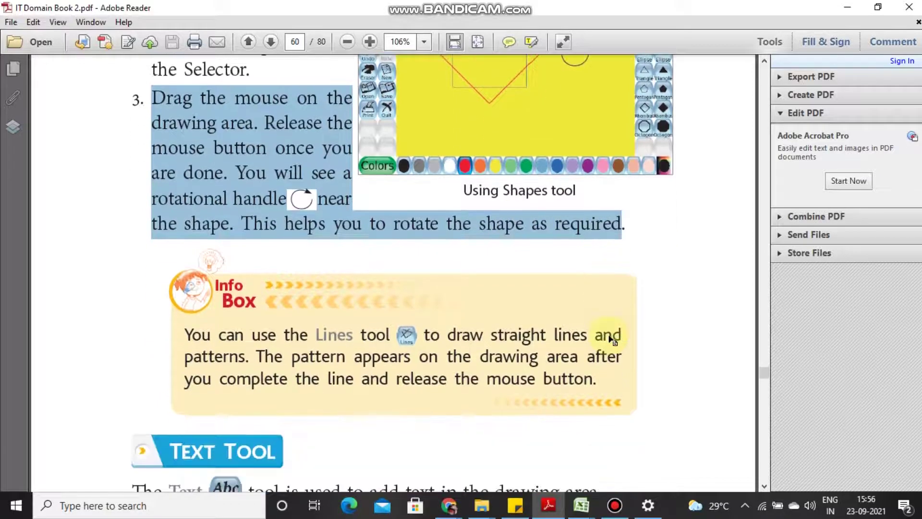
# Step: Relaunch Tux Paint (Full Screen) from Recent search results and skip the splash screen
pyautogui.click(175, 508)
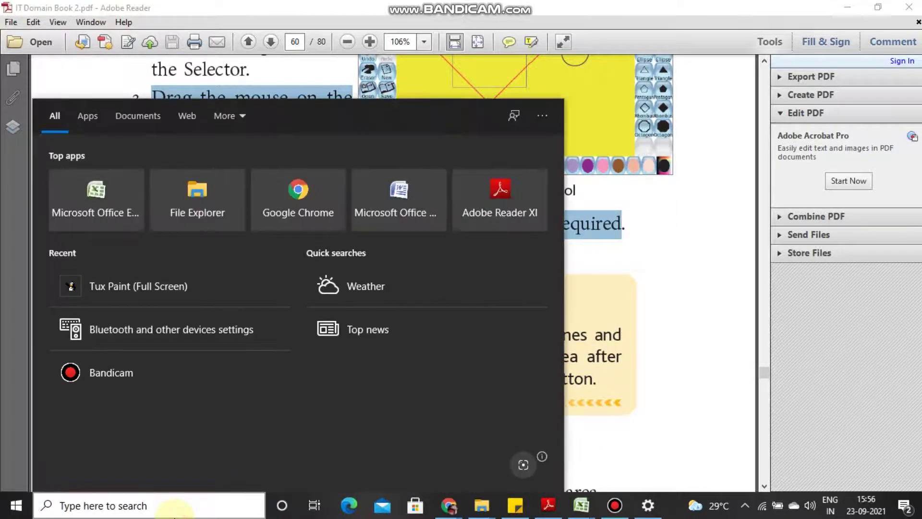
pyautogui.click(135, 285)
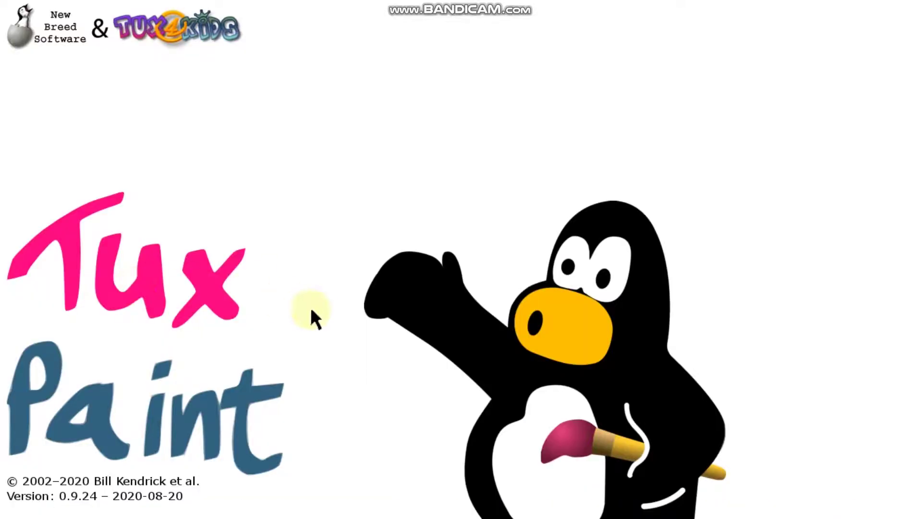
pyautogui.click(311, 308)
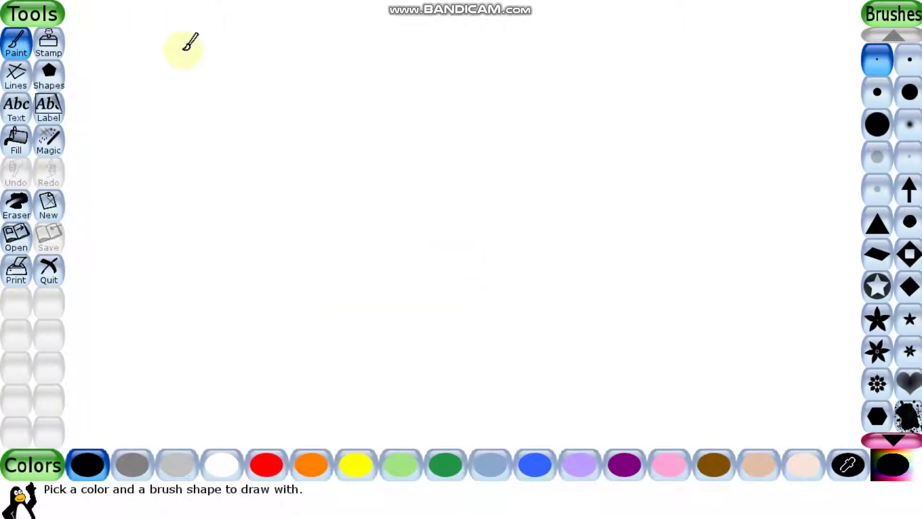
# Step: Draw a large rotated outline triangle in the upper-left of the canvas
pyautogui.click(57, 78)
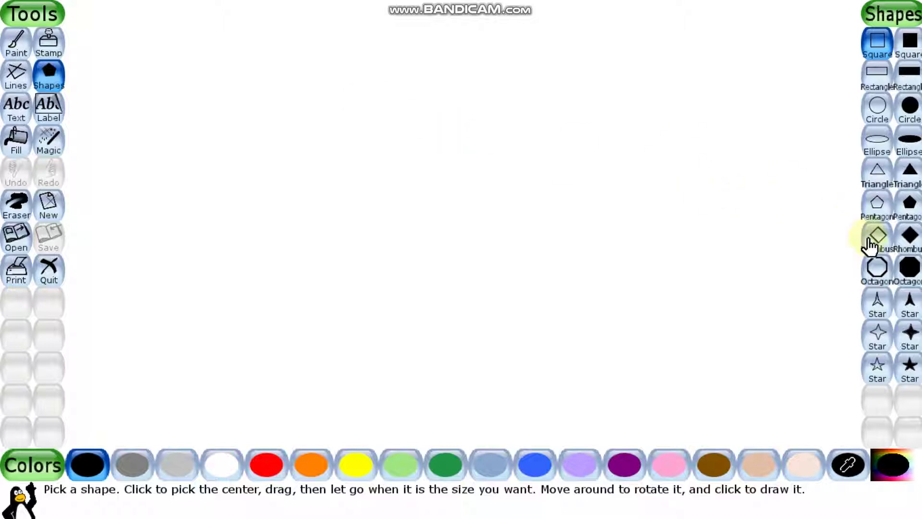
pyautogui.click(880, 178)
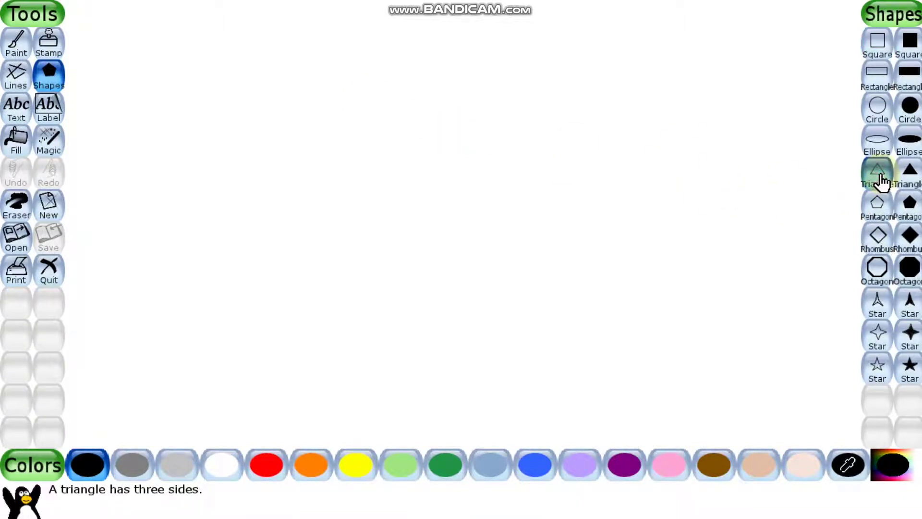
pyautogui.moveTo(253, 122); pyautogui.dragTo(163, 265)
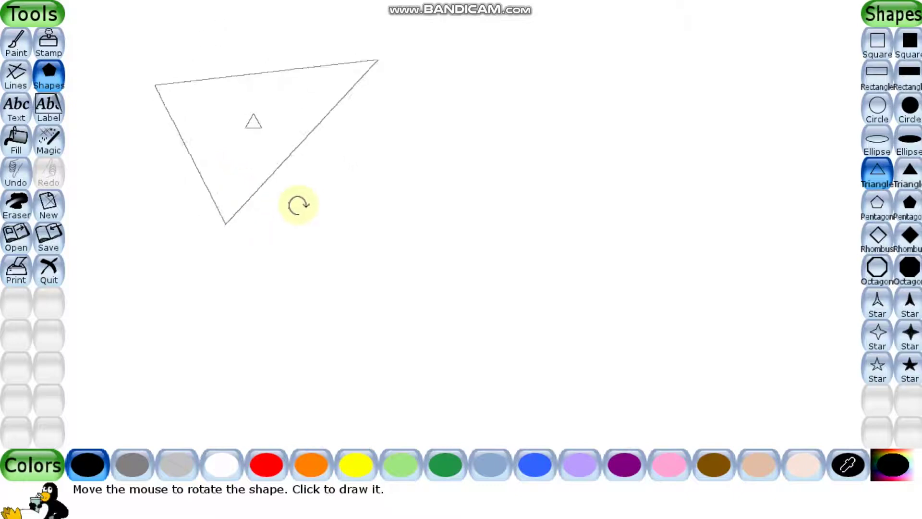
pyautogui.click(327, 114)
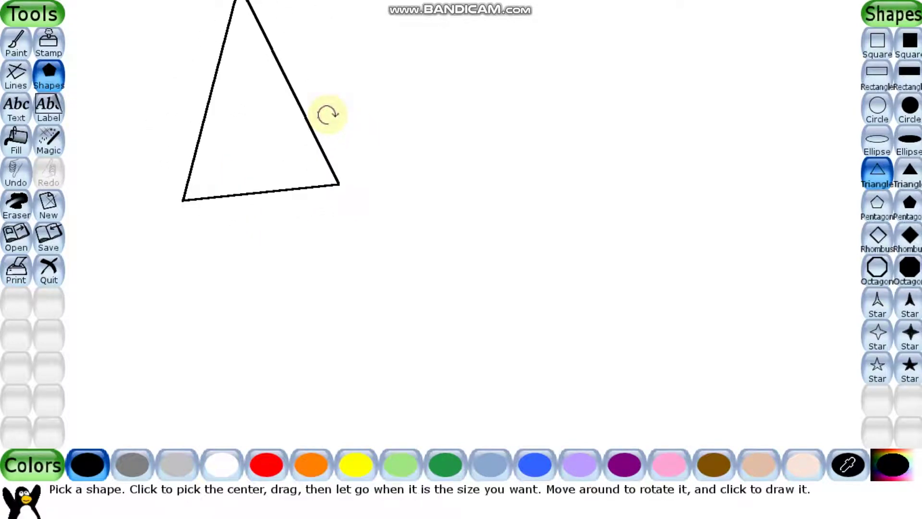
# Step: Draw a thin second outline triangle over the first one
pyautogui.moveTo(261, 86); pyautogui.dragTo(270, 198)
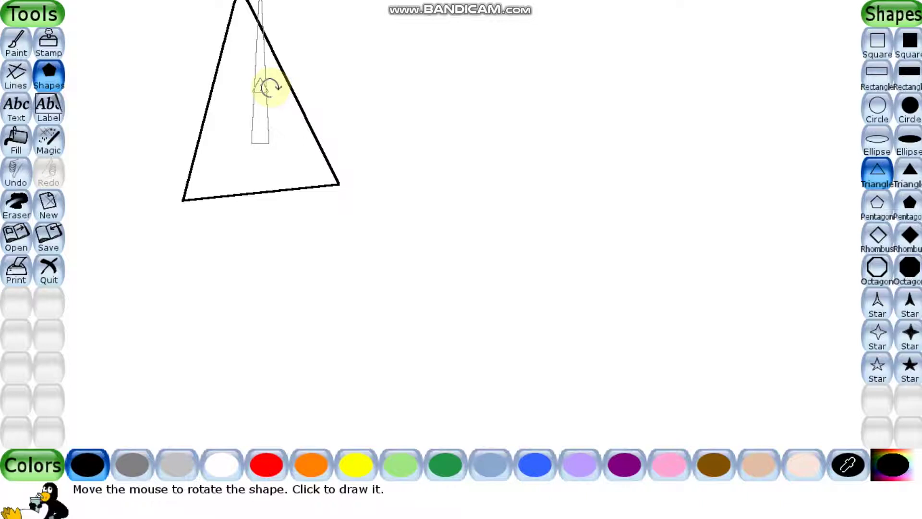
pyautogui.click(329, 34)
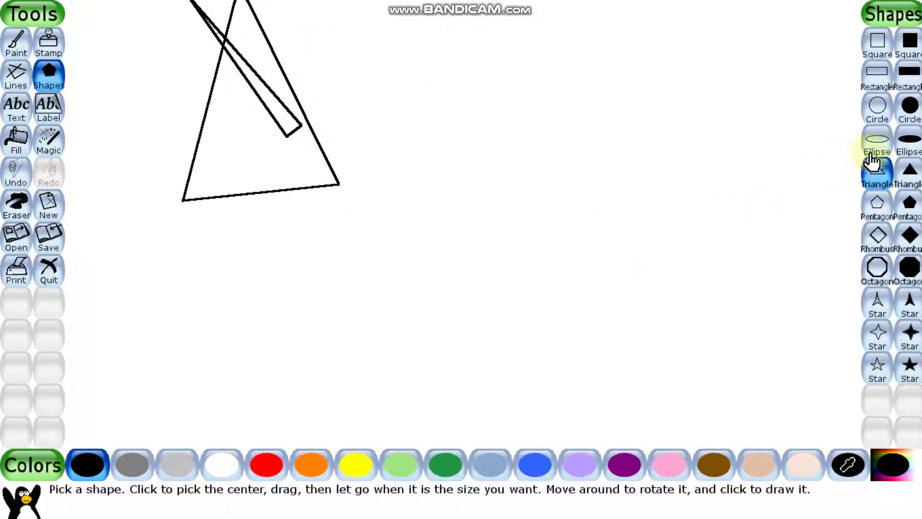
pyautogui.click(874, 112)
# Step: Draw an outline circle right of the triangles and a four-point star below them
pyautogui.moveTo(547, 155)
pyautogui.mouseDown()
pyautogui.moveTo(539, 157)
pyautogui.moveTo(612, 227)
pyautogui.mouseUp()
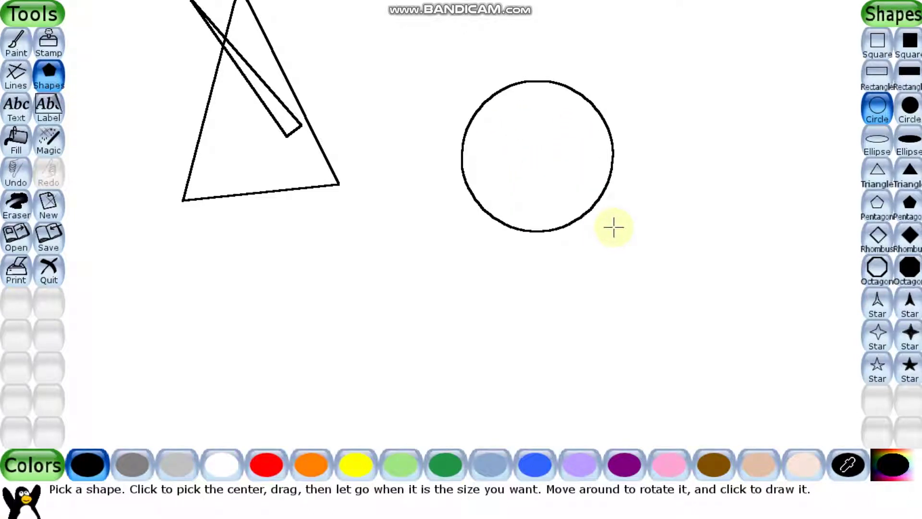
pyautogui.click(886, 337)
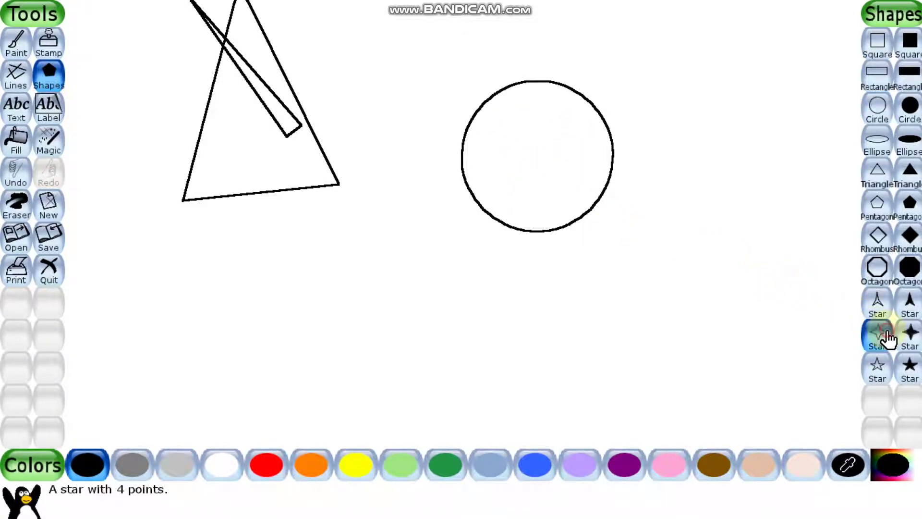
pyautogui.moveTo(329, 249); pyautogui.dragTo(388, 292)
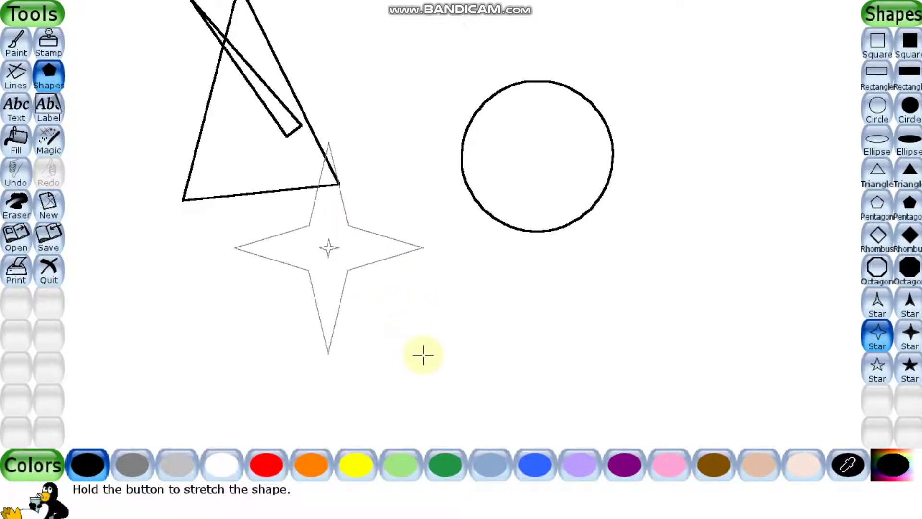
pyautogui.moveTo(388, 291); pyautogui.dragTo(416, 356)
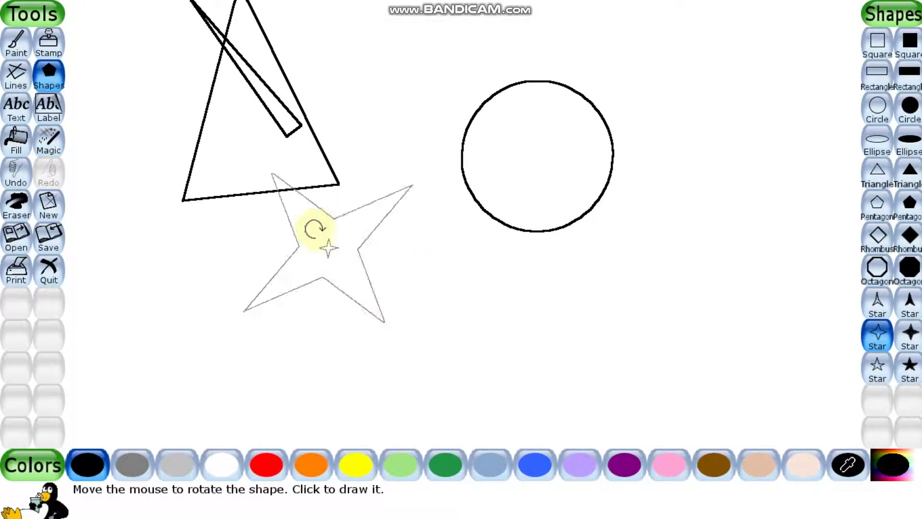
pyautogui.click(376, 276)
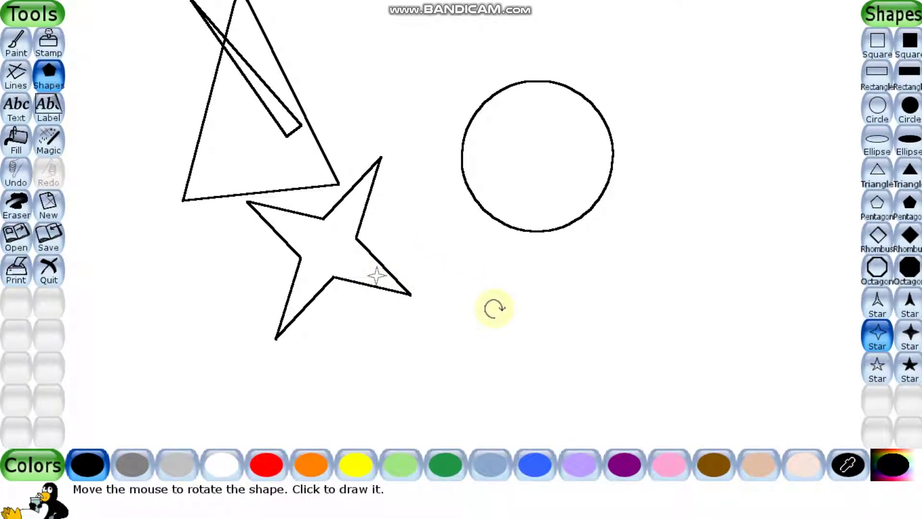
# Step: Draw a tilted rhombus below the circle
pyautogui.click(877, 241)
pyautogui.moveTo(583, 288); pyautogui.dragTo(683, 358)
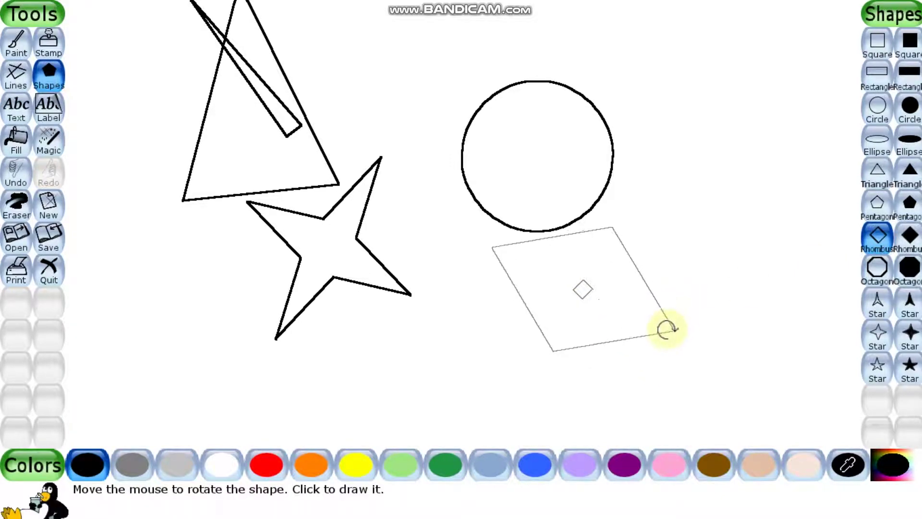
pyautogui.click(667, 328)
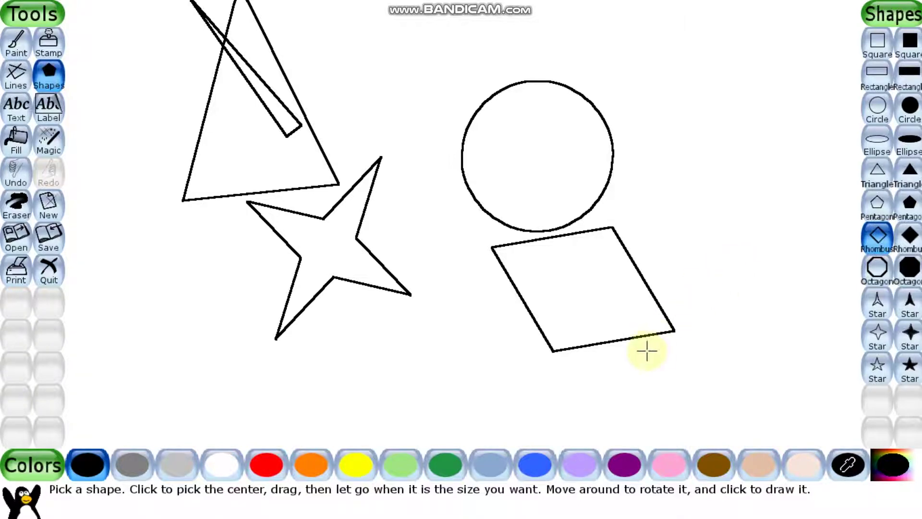
# Step: Quit Tux Paint with 'Yes, I'm done!' and 'No, don't bother saving!'
pyautogui.press('Escape')
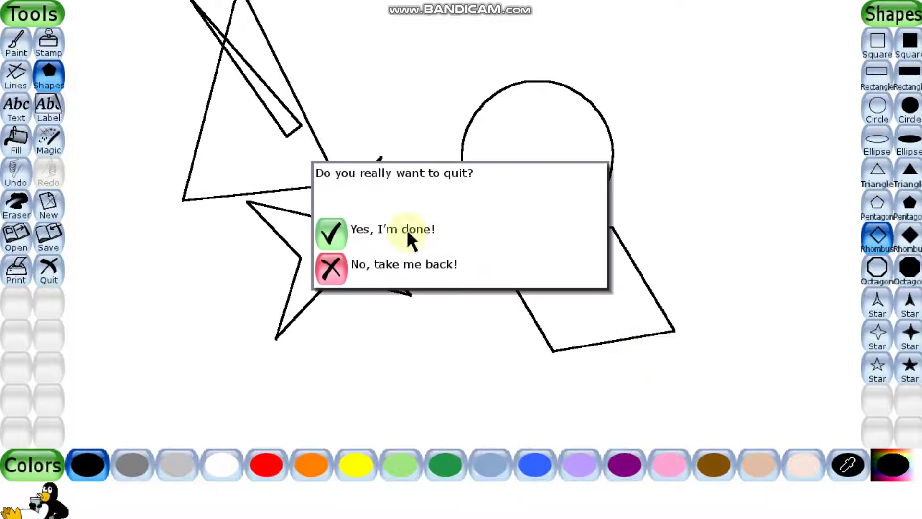
pyautogui.click(343, 236)
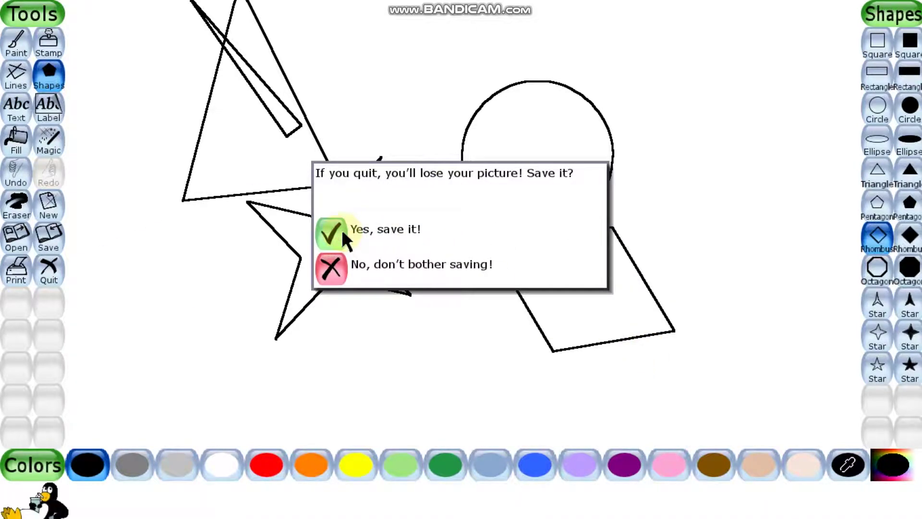
pyautogui.click(334, 268)
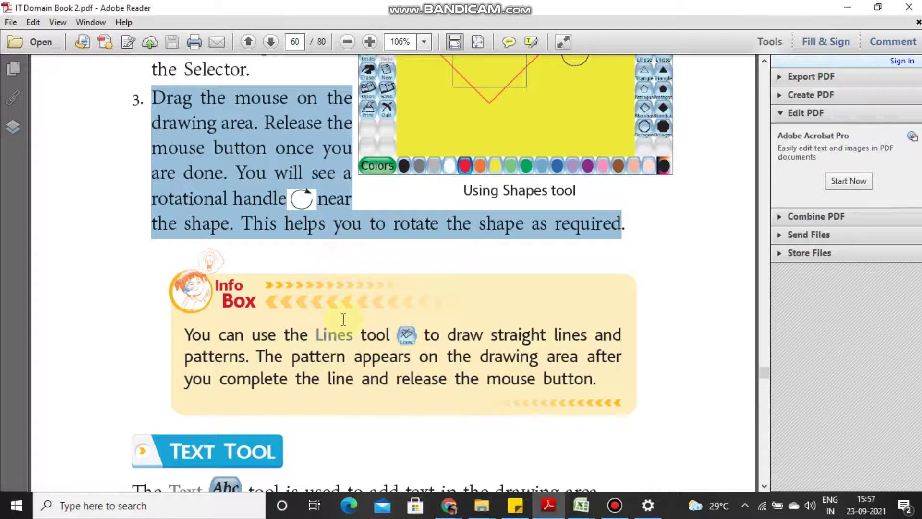
pyautogui.scroll(-1, 341, 319)
pyautogui.scroll(-2, 341, 310)
pyautogui.scroll(-4, 347, 315)
pyautogui.scroll(-1, 344, 315)
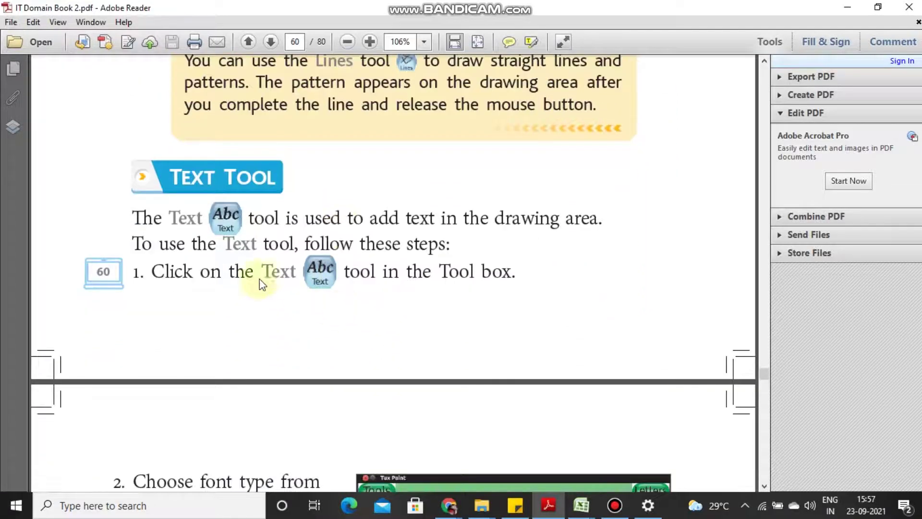
# Step: Highlight the Text tool description, its intro line, and steps 1–3 on font and typing
pyautogui.moveTo(134, 218); pyautogui.dragTo(587, 231)
pyautogui.scroll(-2, 590, 229)
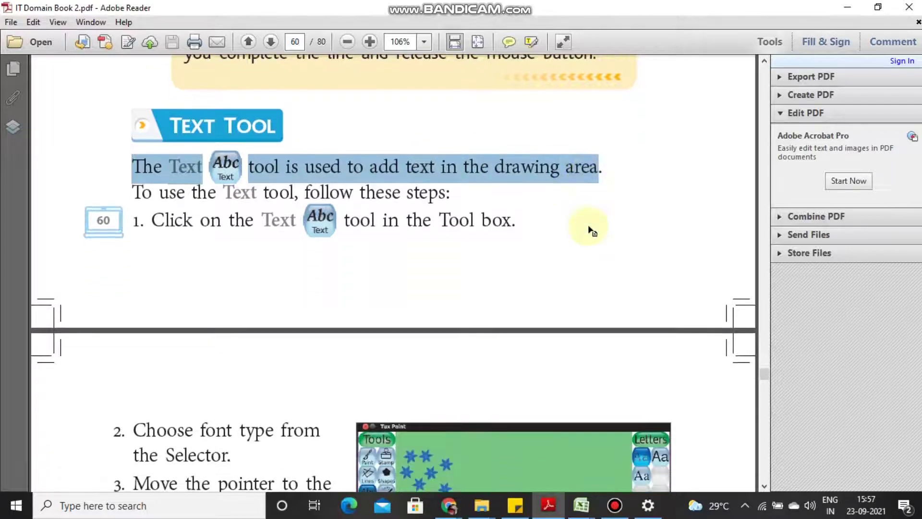
pyautogui.moveTo(135, 193)
pyautogui.mouseDown()
pyautogui.moveTo(261, 195)
pyautogui.moveTo(443, 222)
pyautogui.moveTo(446, 200)
pyautogui.mouseUp()
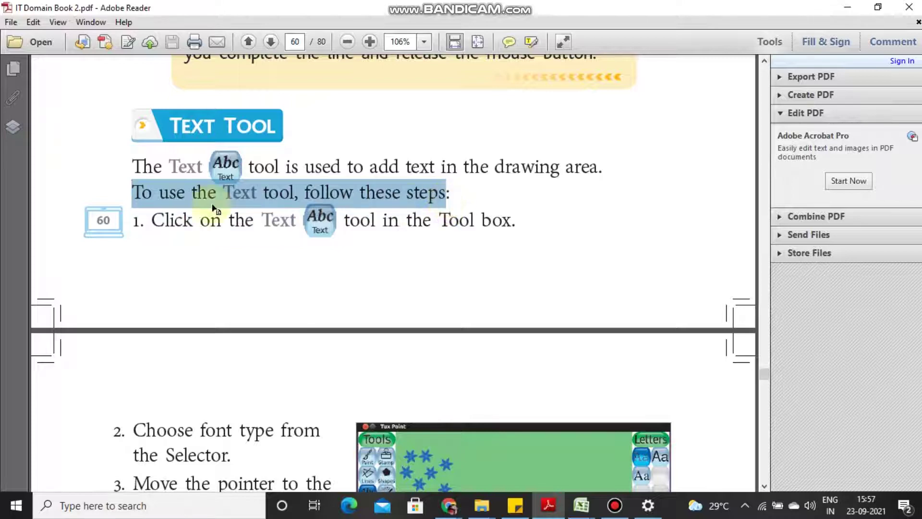
pyautogui.click(154, 222)
pyautogui.moveTo(153, 221)
pyautogui.mouseDown()
pyautogui.moveTo(313, 234)
pyautogui.moveTo(508, 225)
pyautogui.mouseUp()
pyautogui.scroll(-3, 510, 226)
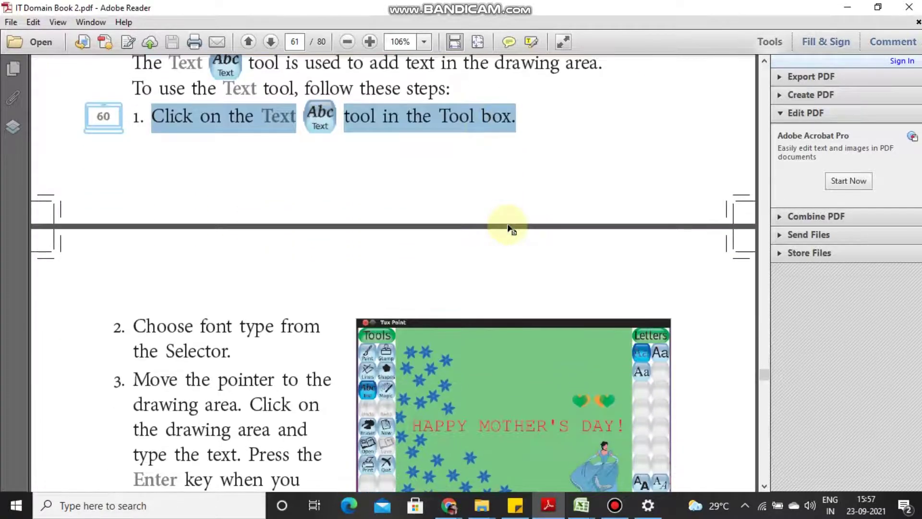
pyautogui.scroll(-5, 319, 179)
pyautogui.moveTo(142, 126)
pyautogui.mouseDown()
pyautogui.moveTo(304, 139)
pyautogui.moveTo(247, 137)
pyautogui.moveTo(237, 156)
pyautogui.mouseUp()
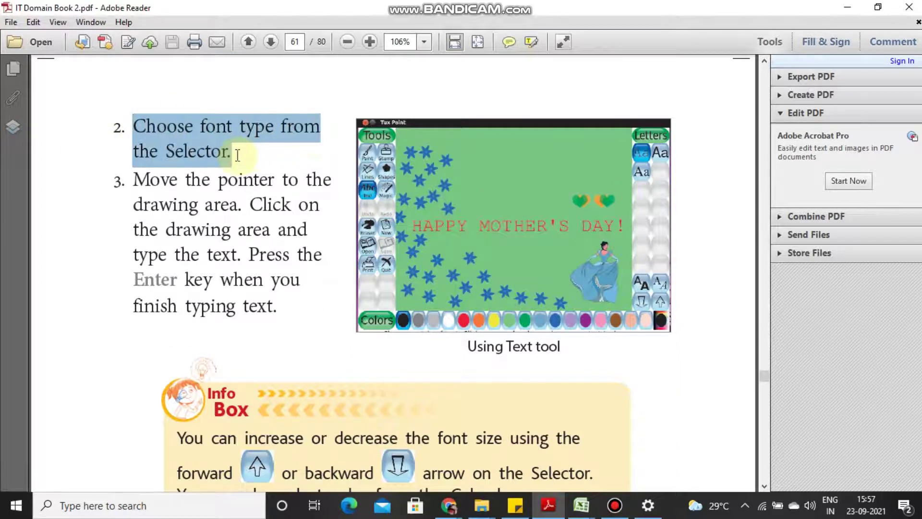
pyautogui.scroll(-1, 224, 153)
pyautogui.moveTo(123, 158)
pyautogui.mouseDown()
pyautogui.moveTo(294, 157)
pyautogui.moveTo(243, 186)
pyautogui.moveTo(301, 181)
pyautogui.moveTo(264, 211)
pyautogui.moveTo(236, 257)
pyautogui.moveTo(218, 258)
pyautogui.moveTo(294, 261)
pyautogui.moveTo(286, 282)
pyautogui.mouseUp()
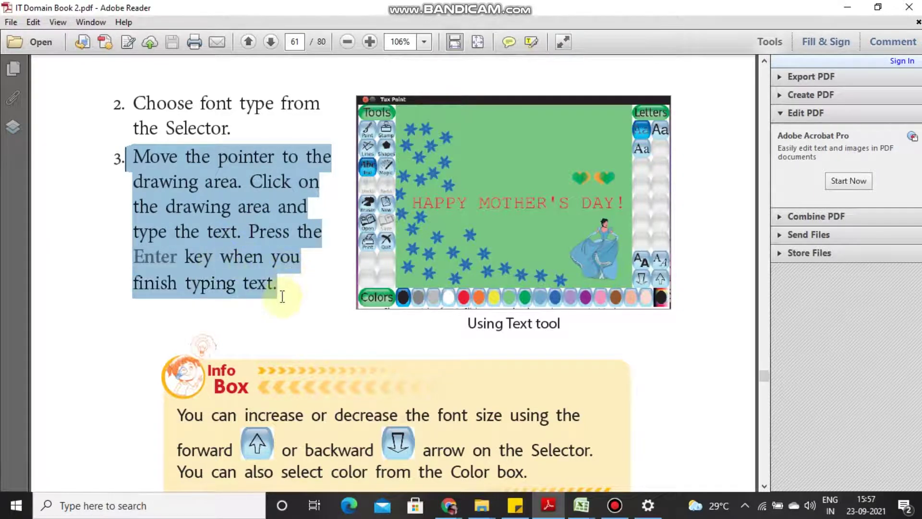
pyautogui.scroll(-2, 281, 296)
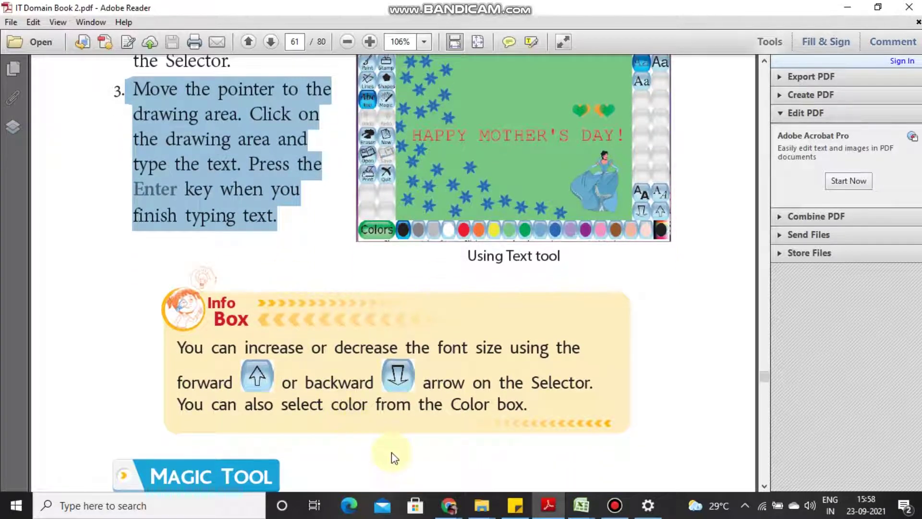
# Step: Launch Tux Paint full screen and write a self-introduction sentence with your first name in a serif font near the top
pyautogui.click(101, 505)
pyautogui.write('t')
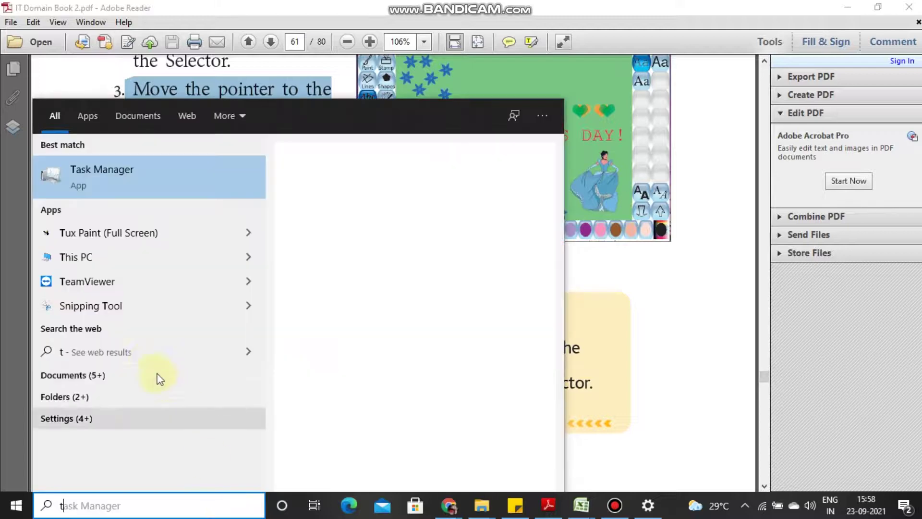
pyautogui.write('u')
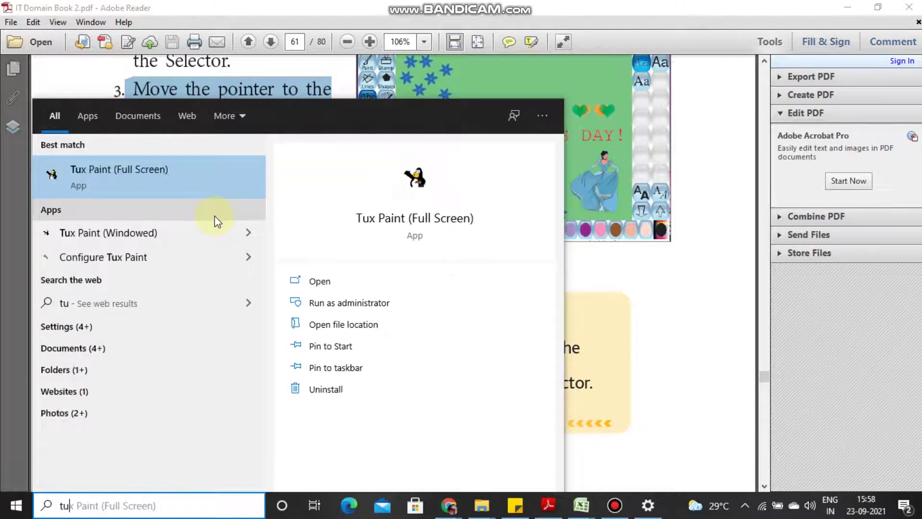
pyautogui.click(414, 204)
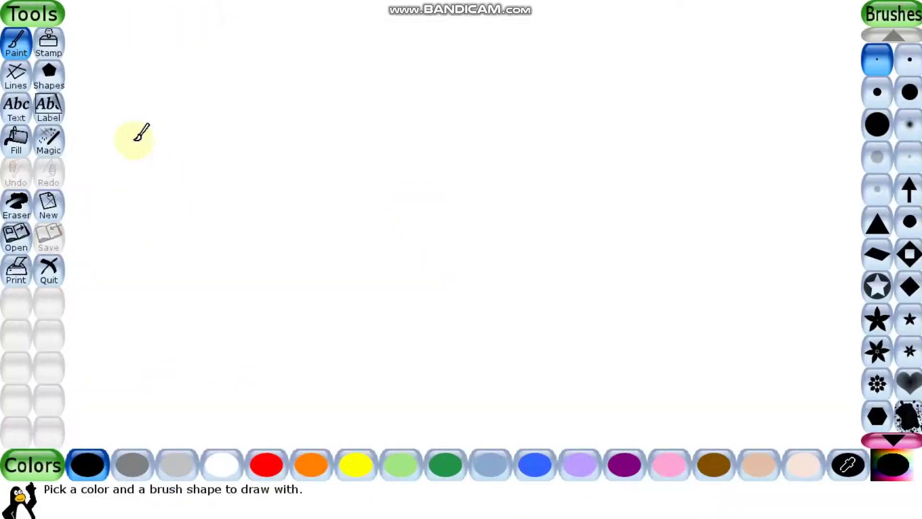
pyautogui.click(20, 123)
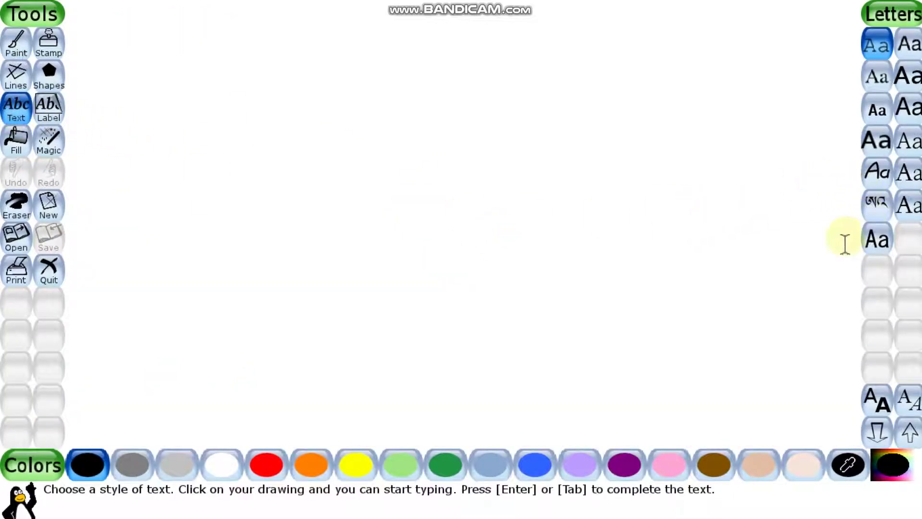
pyautogui.click(906, 207)
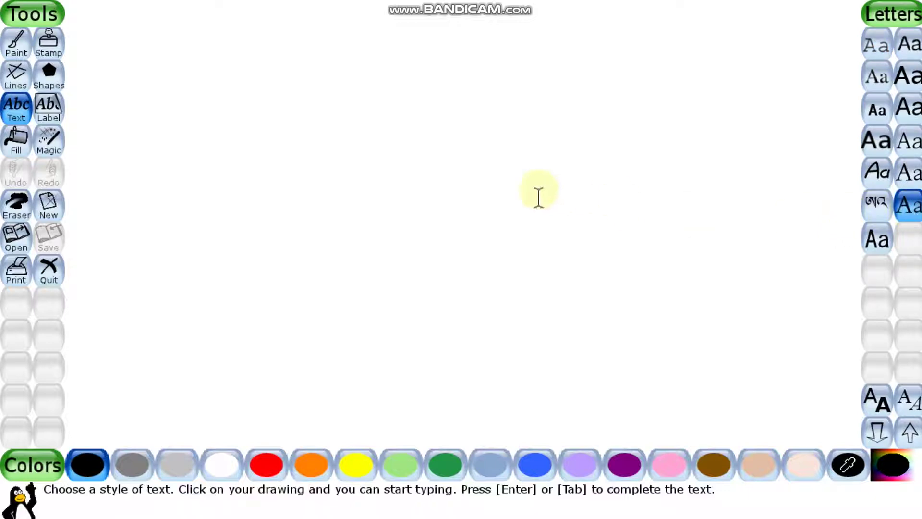
pyautogui.click(297, 174)
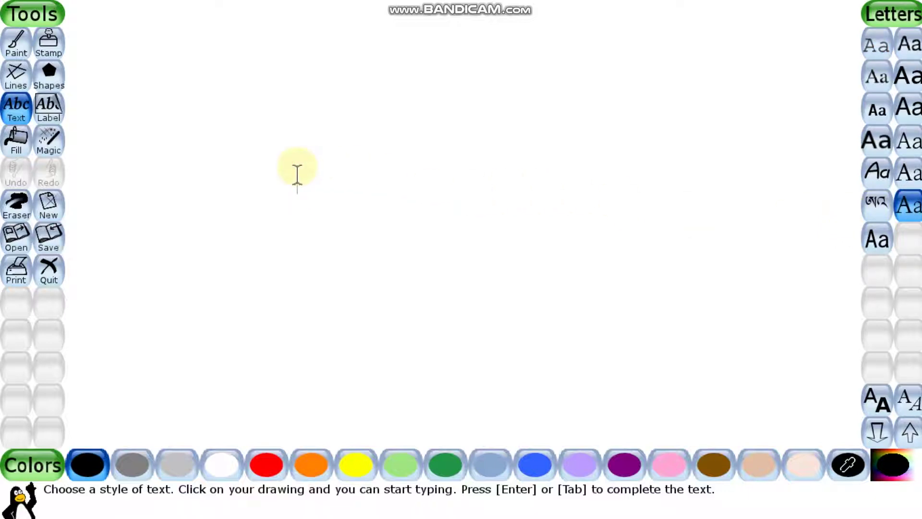
pyautogui.write('MY')
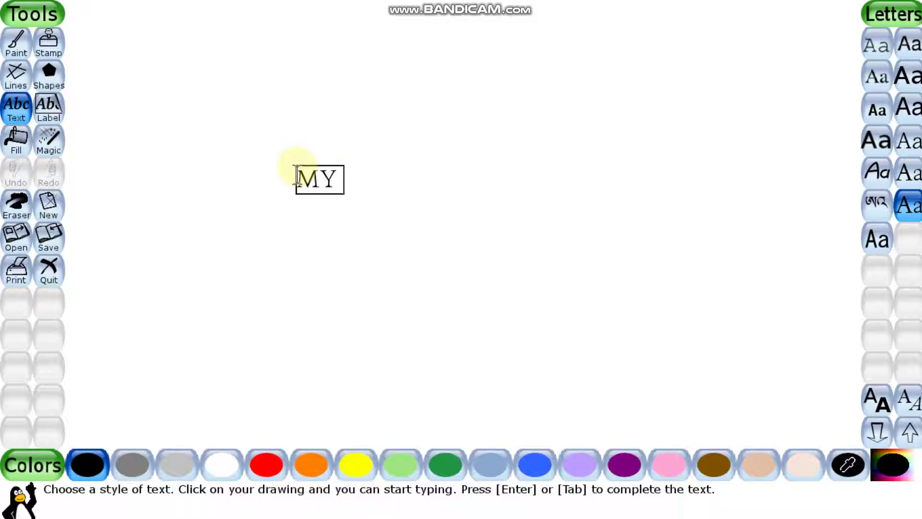
pyautogui.write(' NAME IS HSRR')
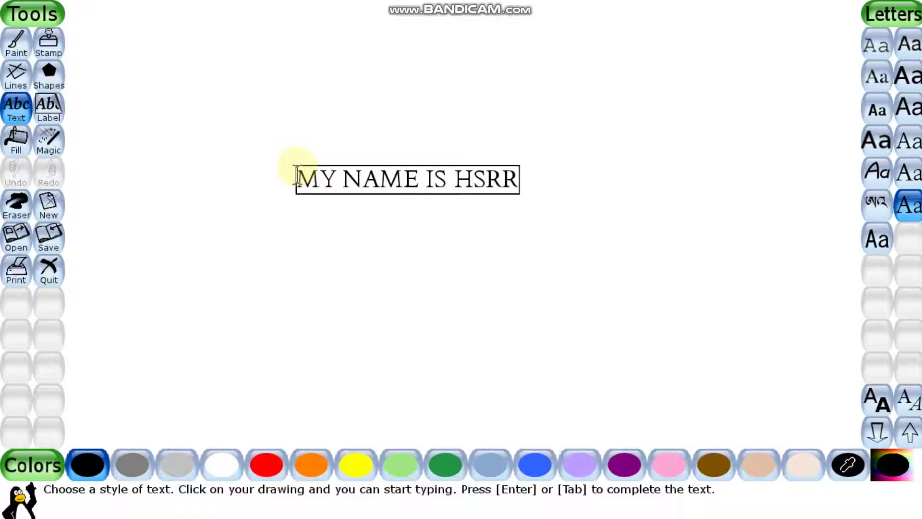
pyautogui.press('BackSpace')
pyautogui.press('BackSpace')
pyautogui.press('BackSpace')
pyautogui.press('BackSpace')
pyautogui.write('SHREEJITH')
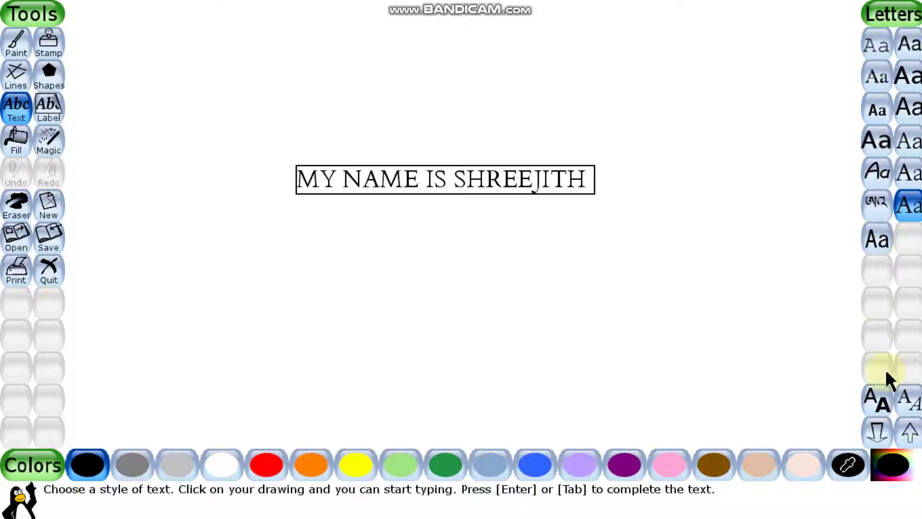
# Step: Try comic, serif, sans-serif, bold and Tibetan-script fonts on the name sentence
pyautogui.click(879, 180)
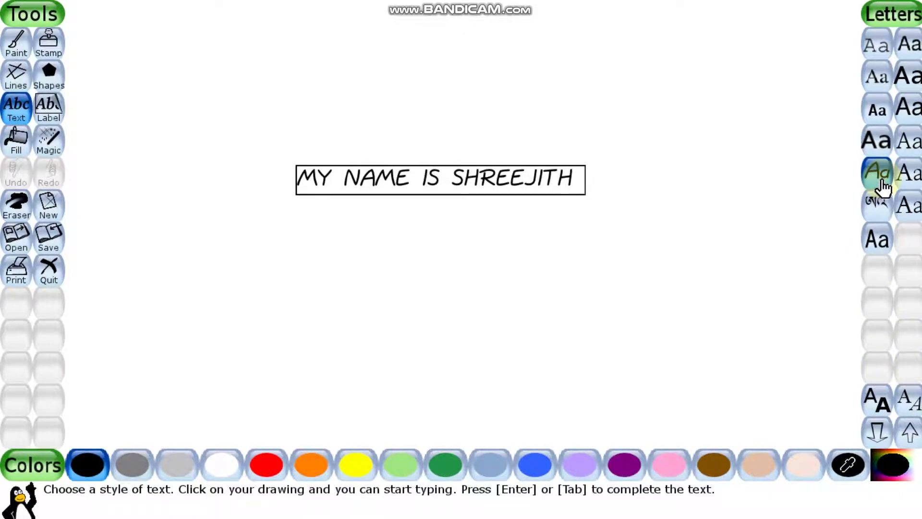
pyautogui.click(900, 177)
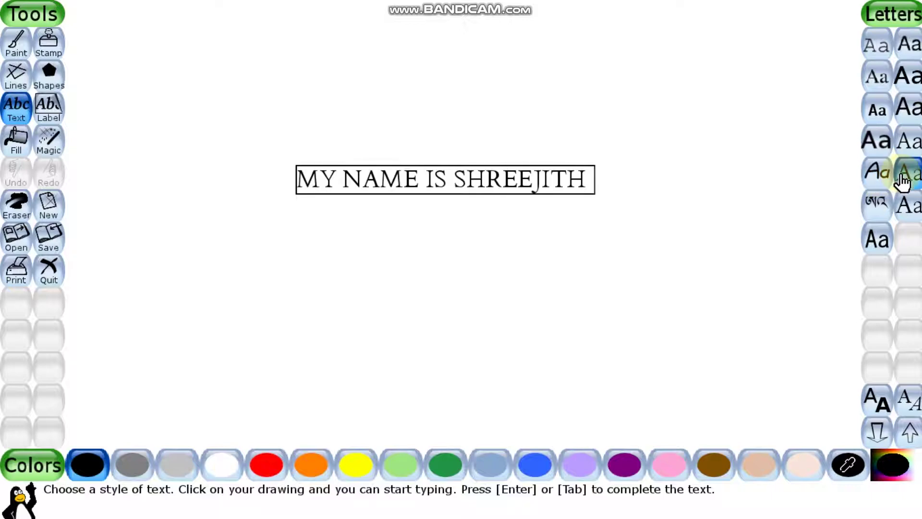
pyautogui.click(905, 115)
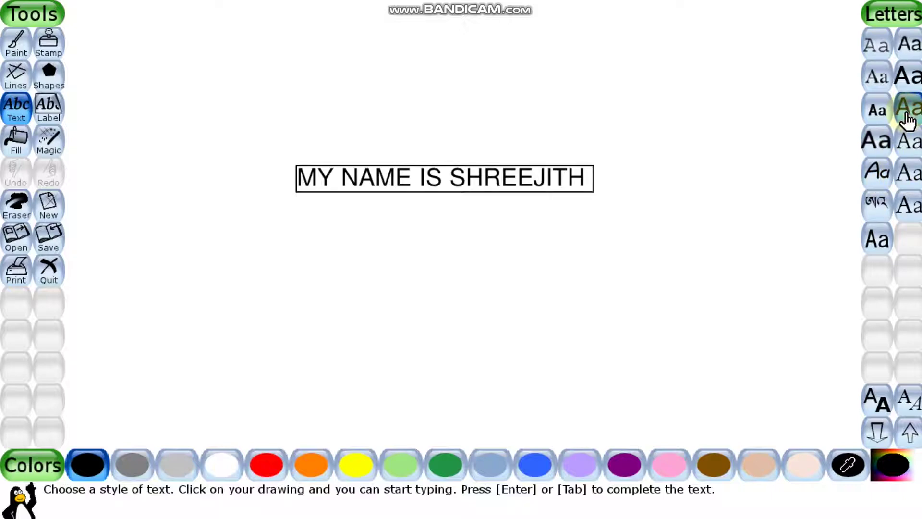
pyautogui.click(878, 84)
pyautogui.click(873, 143)
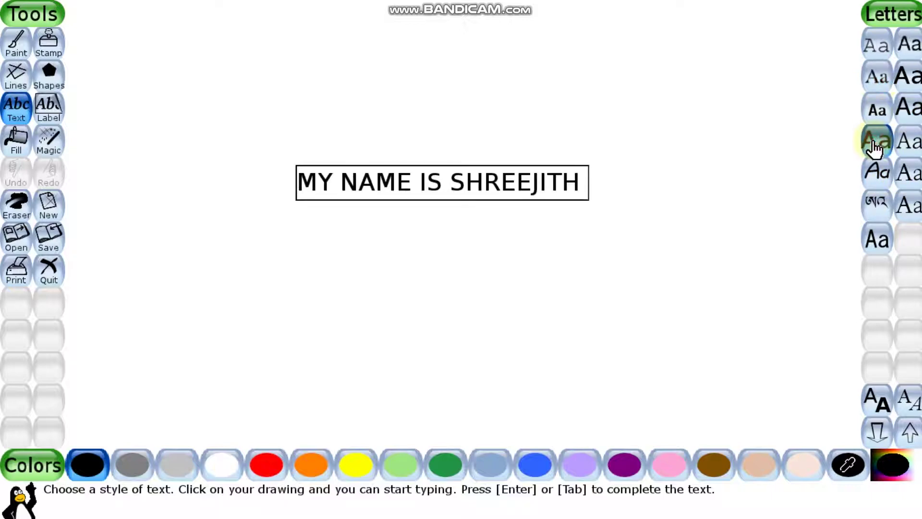
pyautogui.click(875, 205)
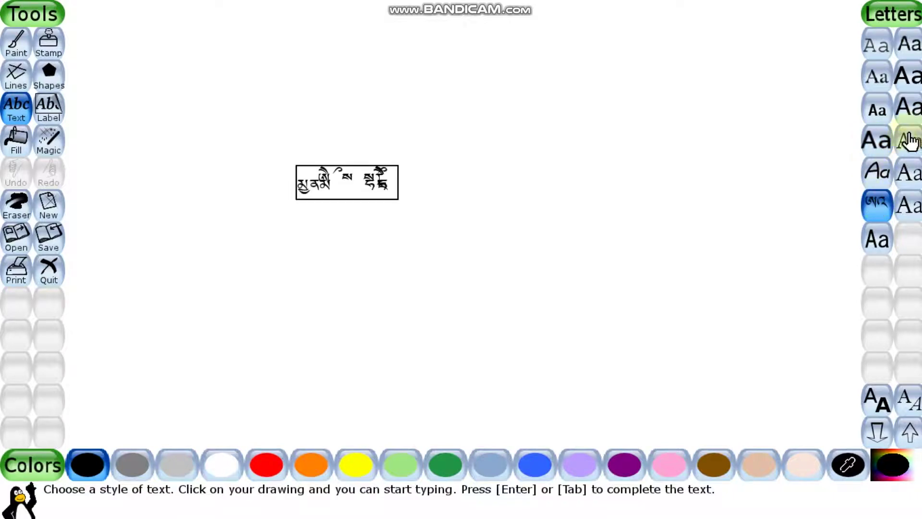
# Step: Switch the sentence back to sans-serif, then quit Tux Paint without saving
pyautogui.click(909, 115)
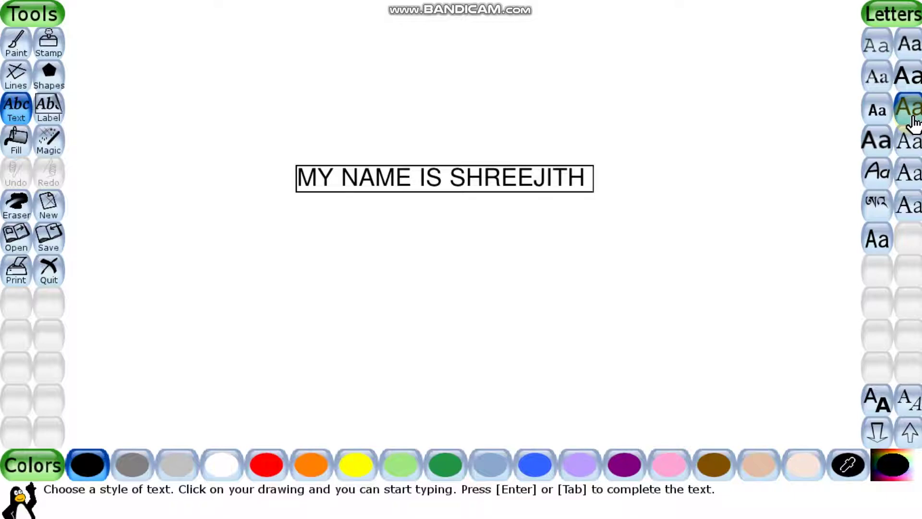
pyautogui.press('Escape')
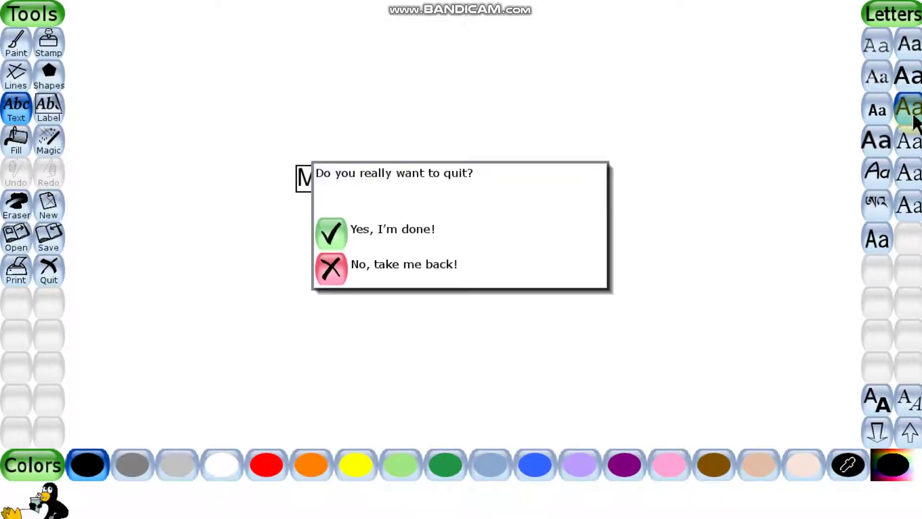
pyautogui.click(331, 236)
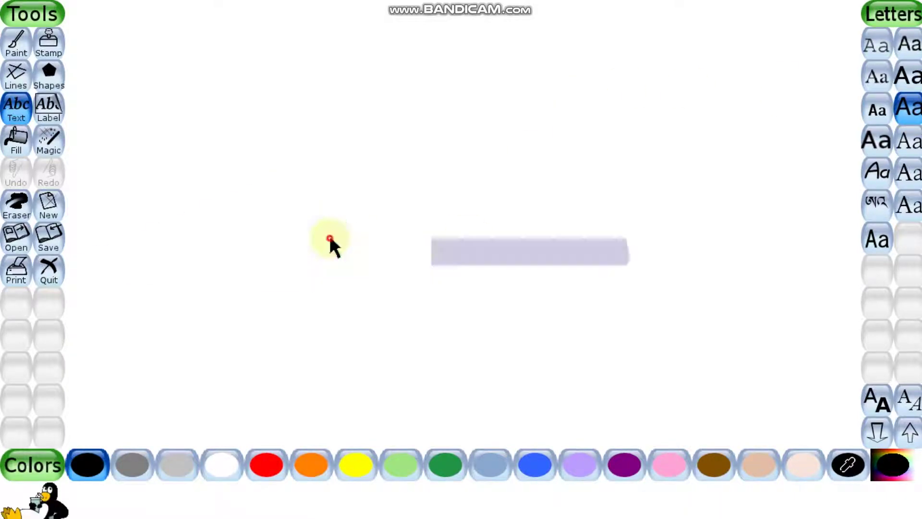
# Step: Confirm quitting without saving and bring Adobe Reader back to the front
pyautogui.click(331, 265)
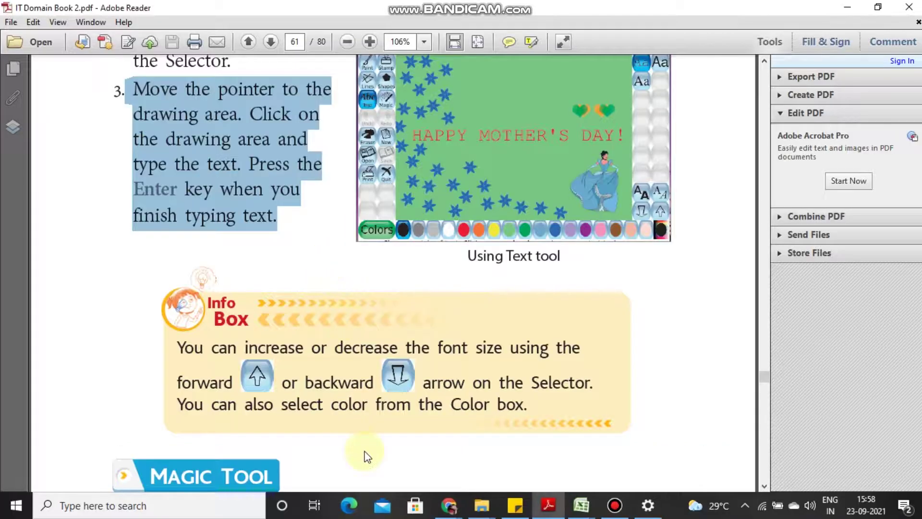
pyautogui.scroll(-3, 332, 265)
pyautogui.scroll(-2, 332, 265)
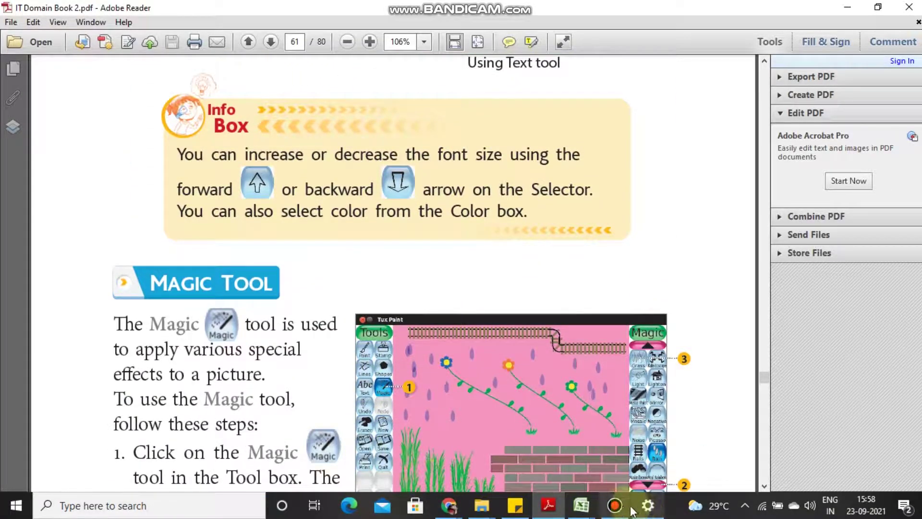
pyautogui.click(615, 505)
pyautogui.click(616, 505)
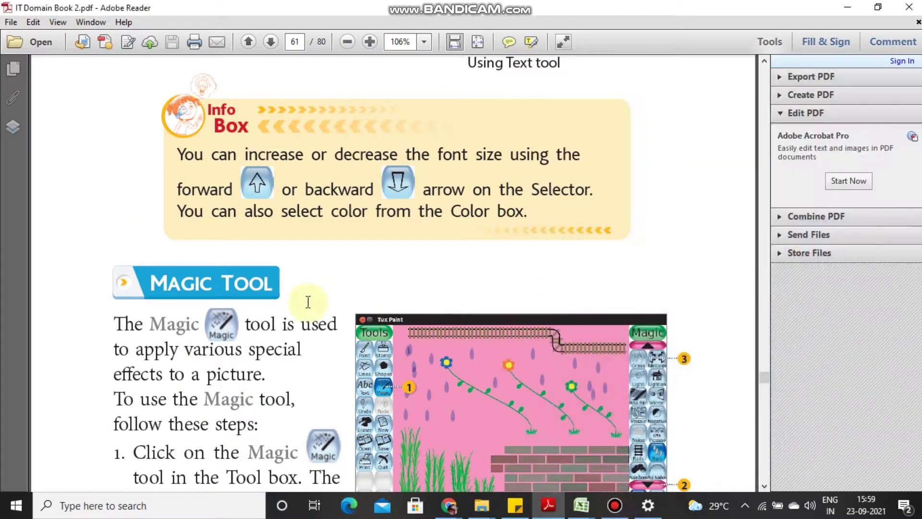
pyautogui.scroll(-1, 307, 303)
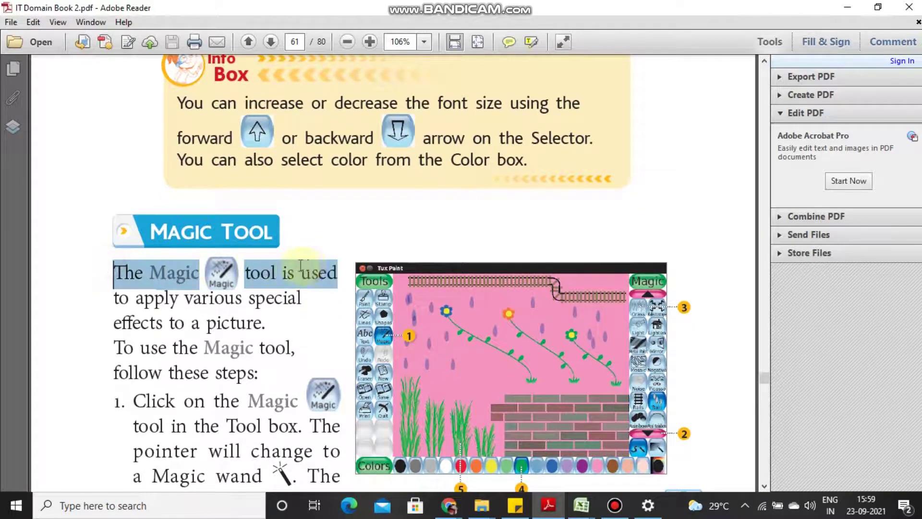
# Step: Highlight the Magic tool introduction, the 'follow these steps' line and step 1
pyautogui.moveTo(114, 265)
pyautogui.mouseDown()
pyautogui.moveTo(298, 286)
pyautogui.moveTo(275, 322)
pyautogui.mouseUp()
pyautogui.scroll(-3, 275, 323)
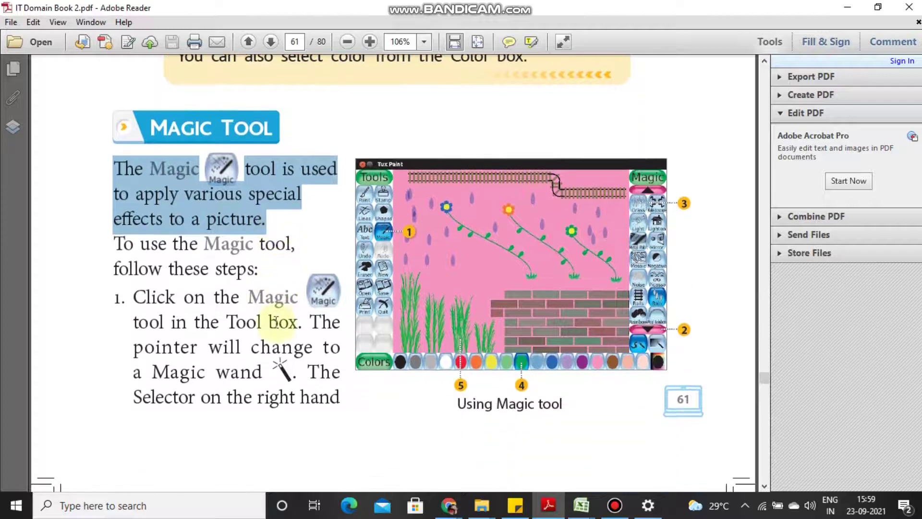
pyautogui.click(110, 229)
pyautogui.moveTo(110, 229); pyautogui.dragTo(278, 235)
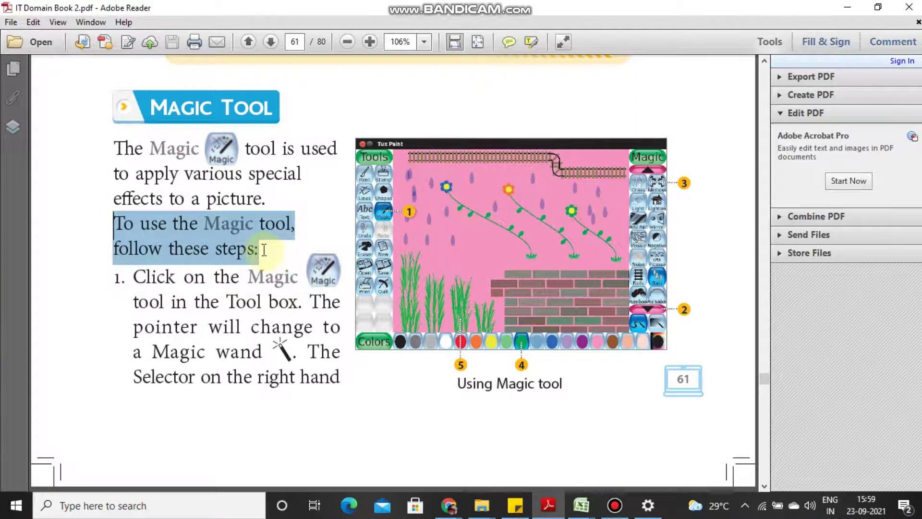
pyautogui.moveTo(272, 250)
pyautogui.mouseDown()
pyautogui.moveTo(137, 277)
pyautogui.moveTo(325, 307)
pyautogui.moveTo(325, 329)
pyautogui.moveTo(308, 348)
pyautogui.mouseUp()
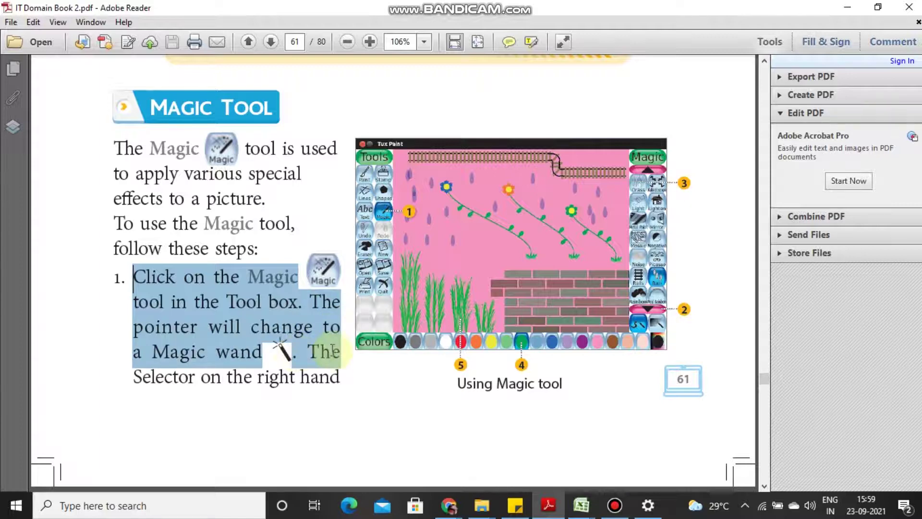
pyautogui.moveTo(344, 350); pyautogui.dragTo(343, 381)
pyautogui.scroll(-4, 344, 381)
pyautogui.scroll(-5, 339, 381)
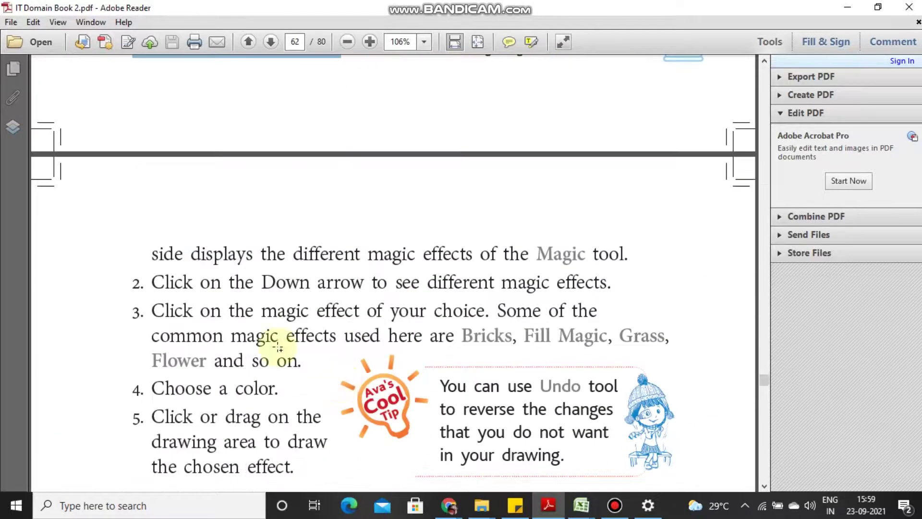
# Step: Highlight the magic-effects line and steps 2 to 4 on page 62
pyautogui.moveTo(152, 255); pyautogui.dragTo(603, 253)
pyautogui.scroll(-1, 607, 263)
pyautogui.scroll(-2, 608, 263)
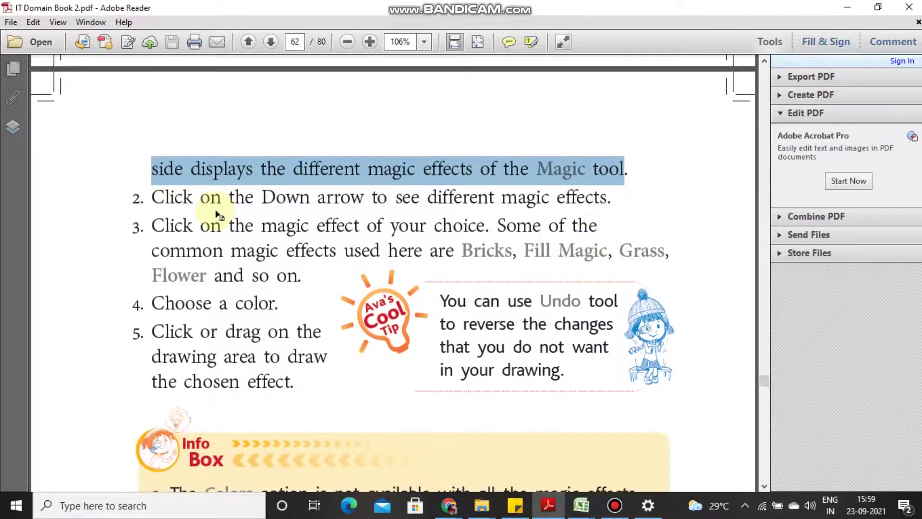
pyautogui.click(155, 196)
pyautogui.moveTo(155, 196)
pyautogui.mouseDown()
pyautogui.moveTo(407, 198)
pyautogui.moveTo(585, 215)
pyautogui.mouseUp()
pyautogui.scroll(-1, 586, 215)
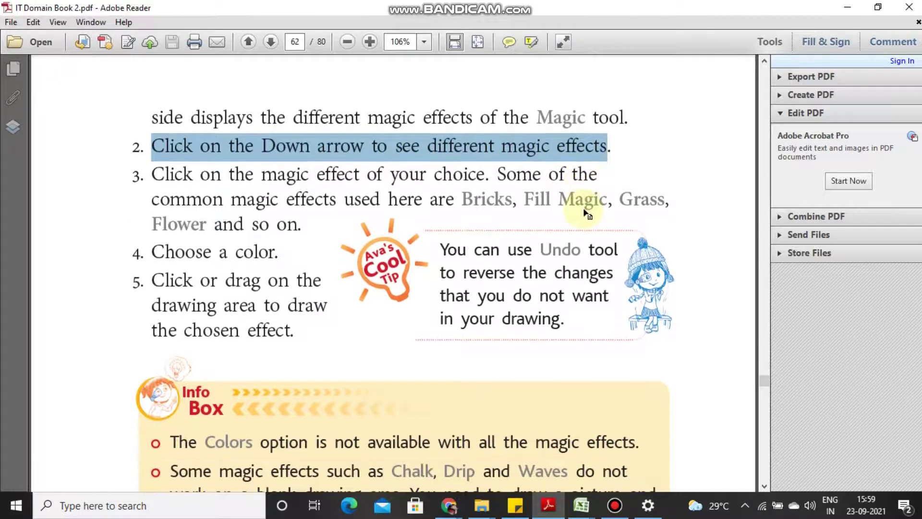
pyautogui.click(154, 175)
pyautogui.moveTo(157, 176)
pyautogui.mouseDown()
pyautogui.moveTo(554, 180)
pyautogui.moveTo(477, 199)
pyautogui.moveTo(341, 215)
pyautogui.moveTo(639, 206)
pyautogui.moveTo(443, 200)
pyautogui.moveTo(200, 222)
pyautogui.moveTo(300, 228)
pyautogui.mouseUp()
pyautogui.scroll(-2, 295, 217)
pyautogui.scroll(-1, 288, 216)
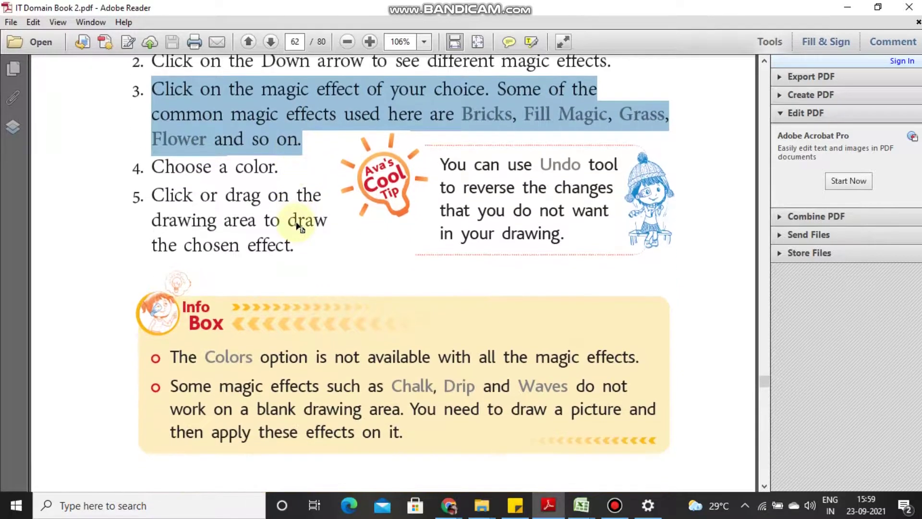
pyautogui.click(160, 170)
pyautogui.moveTo(160, 168); pyautogui.dragTo(279, 167)
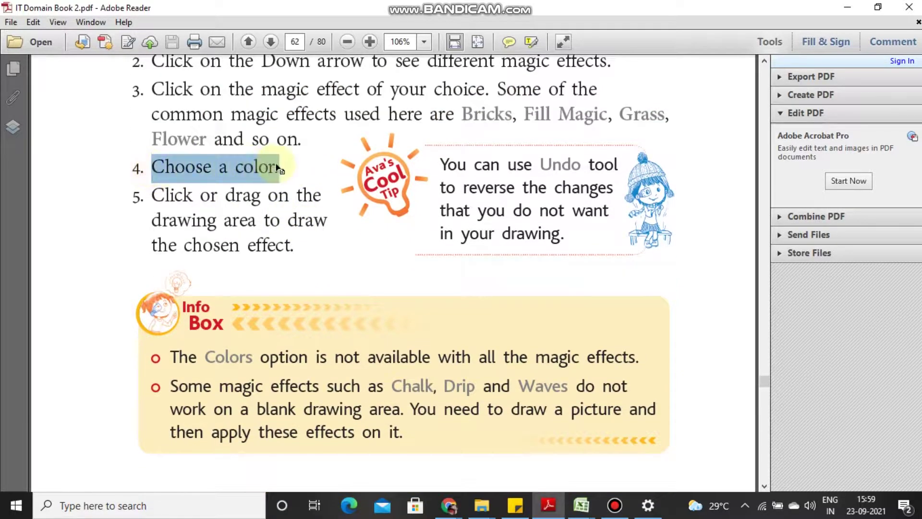
pyautogui.scroll(-1, 280, 167)
# Step: Highlight step 5 about drawing the effect, then launch Tux Paint full screen
pyautogui.click(154, 185)
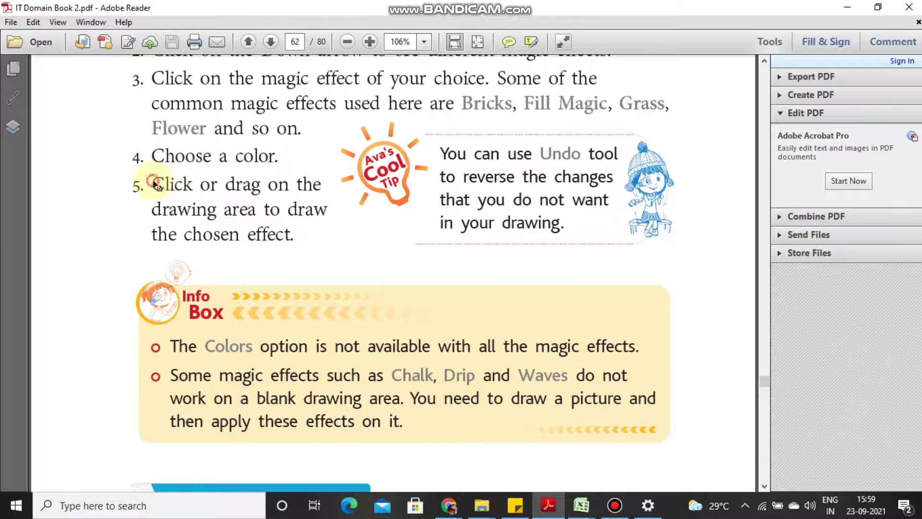
pyautogui.moveTo(159, 185)
pyautogui.mouseDown()
pyautogui.moveTo(280, 188)
pyautogui.moveTo(261, 219)
pyautogui.moveTo(324, 209)
pyautogui.moveTo(306, 240)
pyautogui.mouseUp()
pyautogui.scroll(-3, 306, 239)
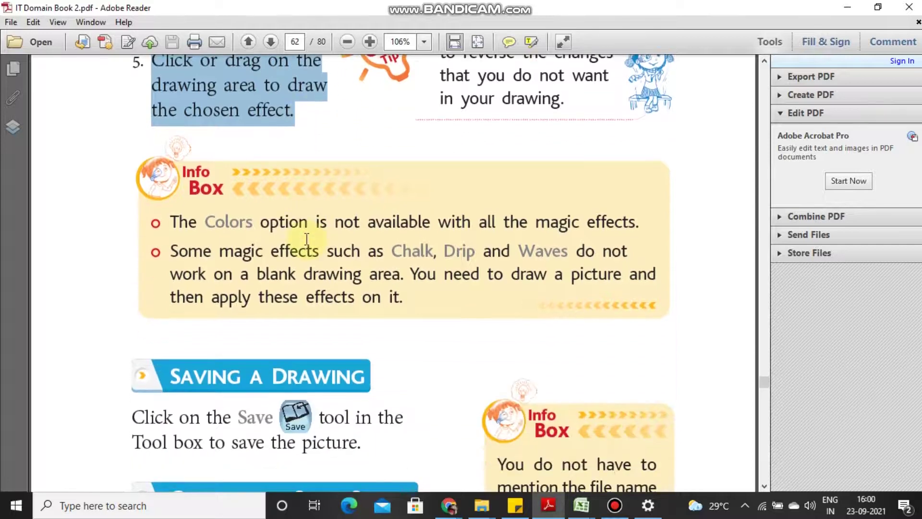
pyautogui.scroll(-1, 307, 239)
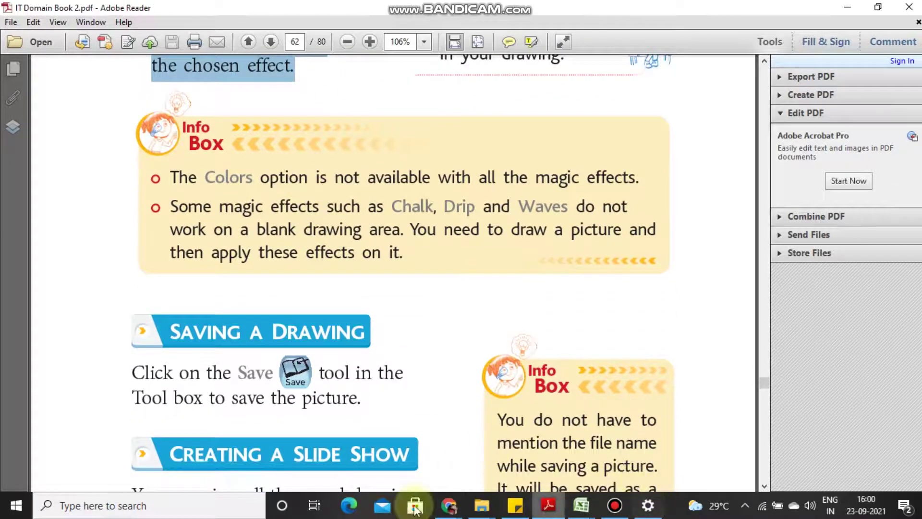
pyautogui.click(257, 509)
pyautogui.write('TUX')
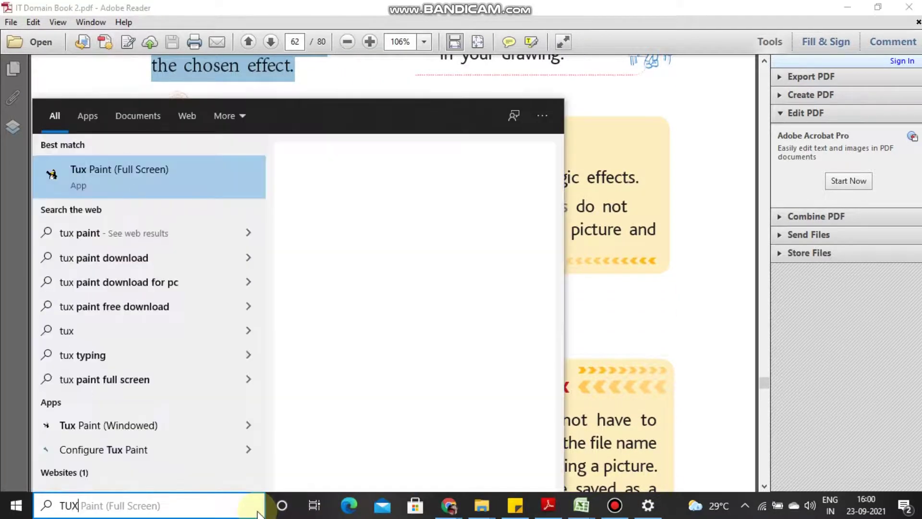
pyautogui.press('Return')
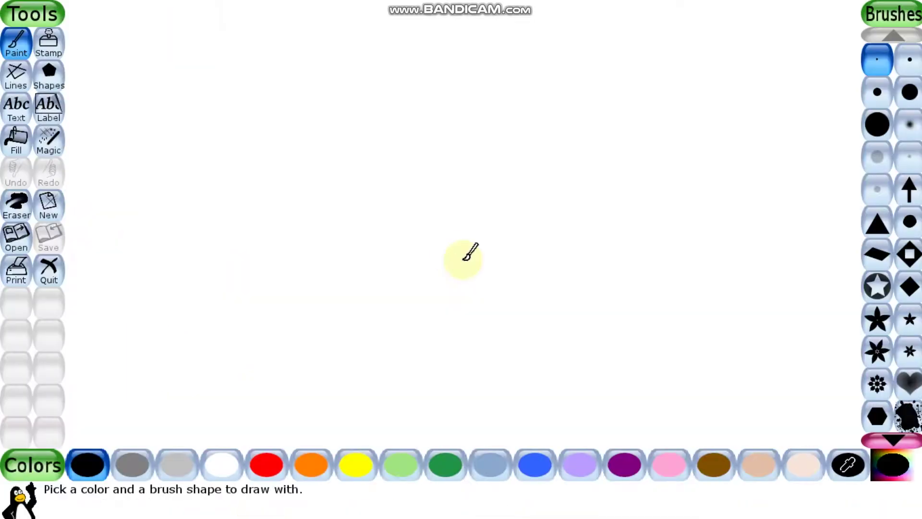
# Step: Briefly try the Fill and Shapes tools, then settle back on the Magic tool
pyautogui.click(58, 158)
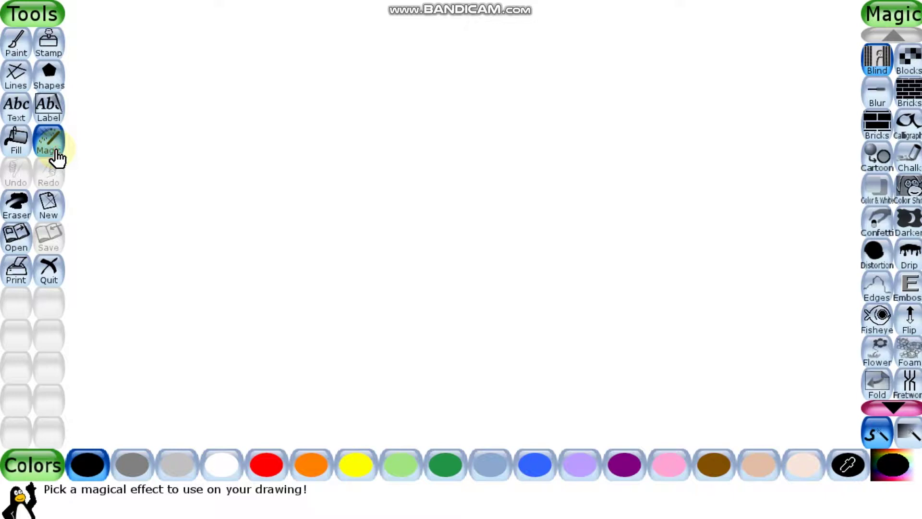
pyautogui.click(18, 141)
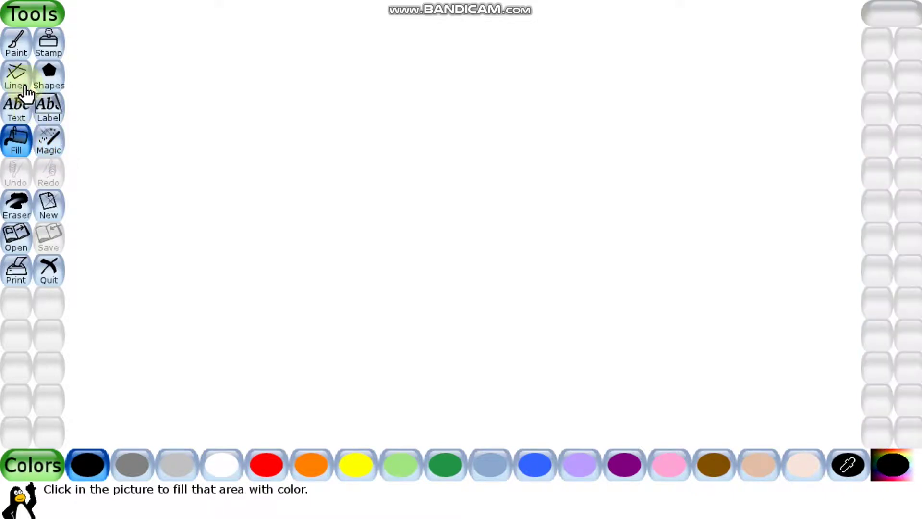
pyautogui.click(48, 72)
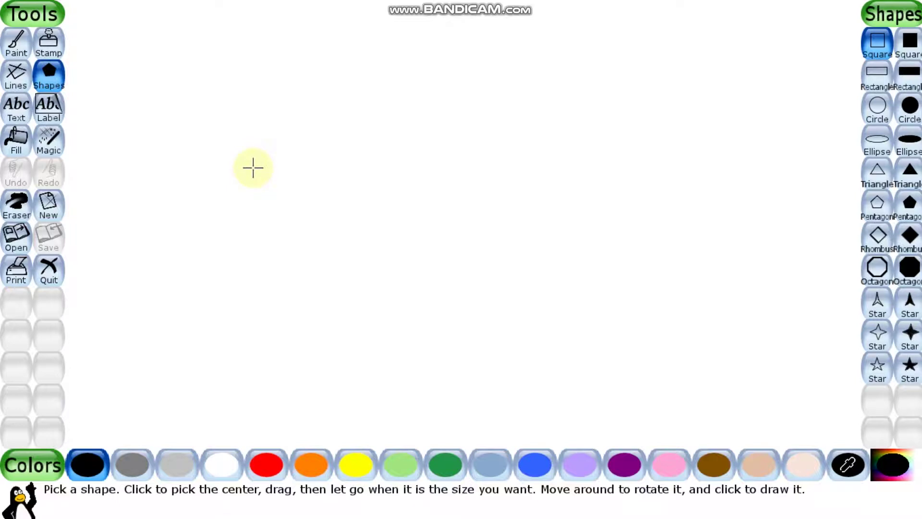
pyautogui.click(54, 145)
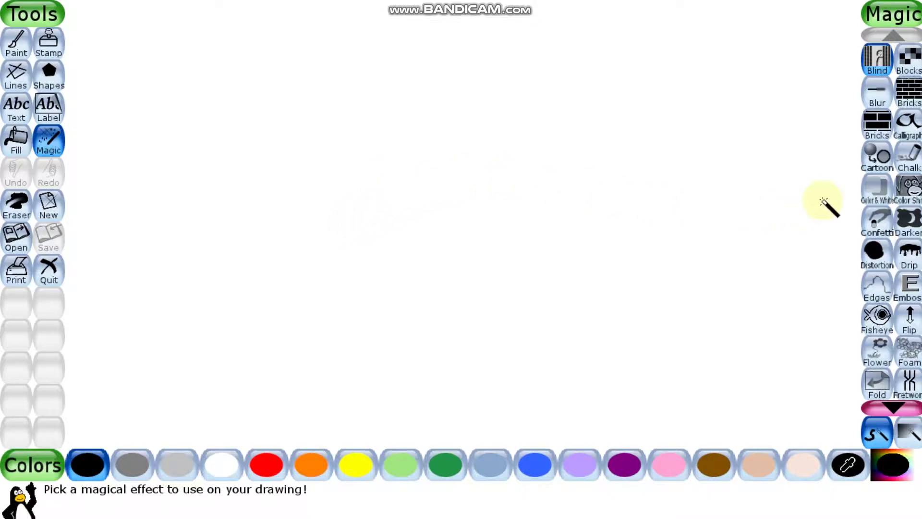
# Step: Choose the Bricks (small) effect and drag a brick patch across the upper left
pyautogui.click(911, 98)
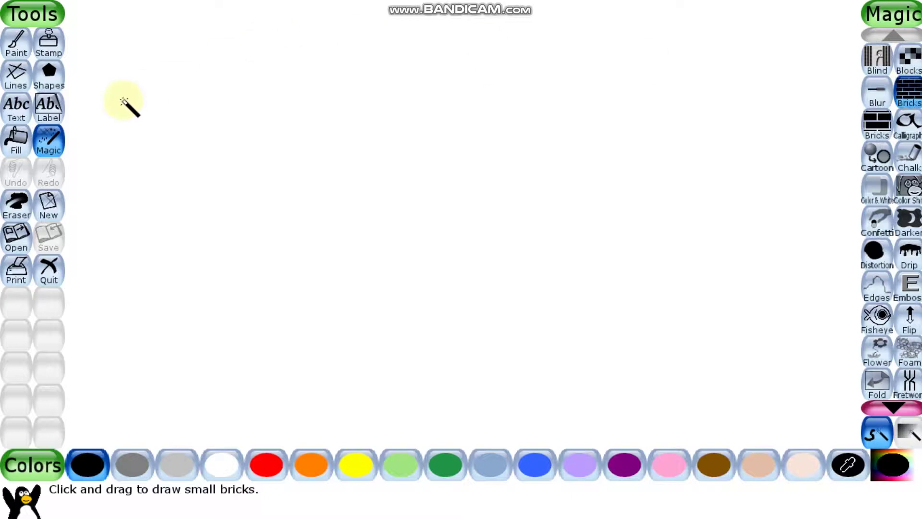
pyautogui.moveTo(123, 102)
pyautogui.mouseDown()
pyautogui.moveTo(141, 139)
pyautogui.moveTo(159, 103)
pyautogui.moveTo(139, 95)
pyautogui.moveTo(151, 164)
pyautogui.moveTo(130, 157)
pyautogui.moveTo(142, 179)
pyautogui.moveTo(178, 181)
pyautogui.moveTo(159, 149)
pyautogui.moveTo(205, 140)
pyautogui.moveTo(181, 179)
pyautogui.moveTo(198, 152)
pyautogui.moveTo(201, 178)
pyautogui.moveTo(248, 182)
pyautogui.moveTo(274, 181)
pyautogui.moveTo(323, 140)
pyautogui.moveTo(329, 160)
pyautogui.moveTo(225, 160)
pyautogui.moveTo(222, 172)
pyautogui.moveTo(268, 175)
pyautogui.moveTo(198, 176)
pyautogui.moveTo(232, 185)
pyautogui.moveTo(257, 152)
pyautogui.moveTo(265, 161)
pyautogui.moveTo(224, 139)
pyautogui.mouseUp()
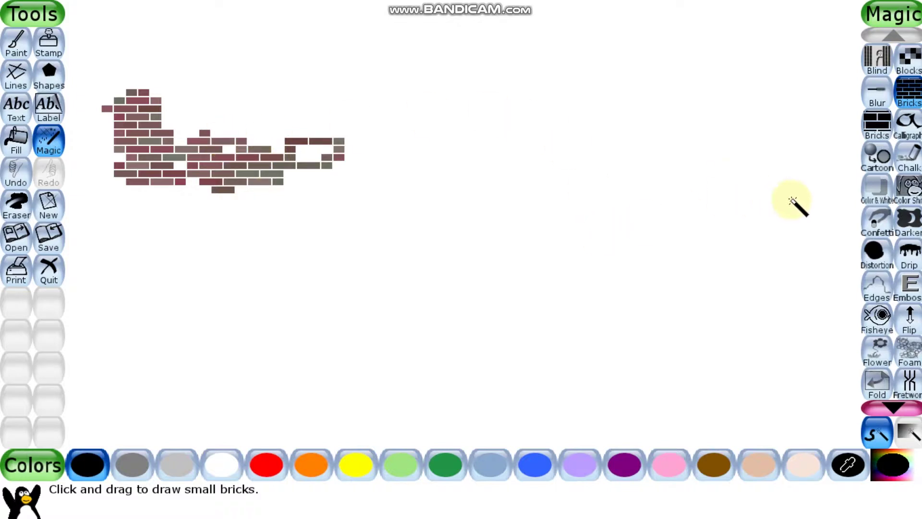
# Step: Draw four Flower stalks: lower left, left of centre, upper right and right
pyautogui.click(879, 352)
pyautogui.moveTo(149, 357); pyautogui.dragTo(212, 268)
pyautogui.moveTo(362, 239); pyautogui.dragTo(289, 327)
pyautogui.moveTo(541, 186); pyautogui.dragTo(629, 110)
pyautogui.moveTo(688, 247); pyautogui.dragTo(596, 321)
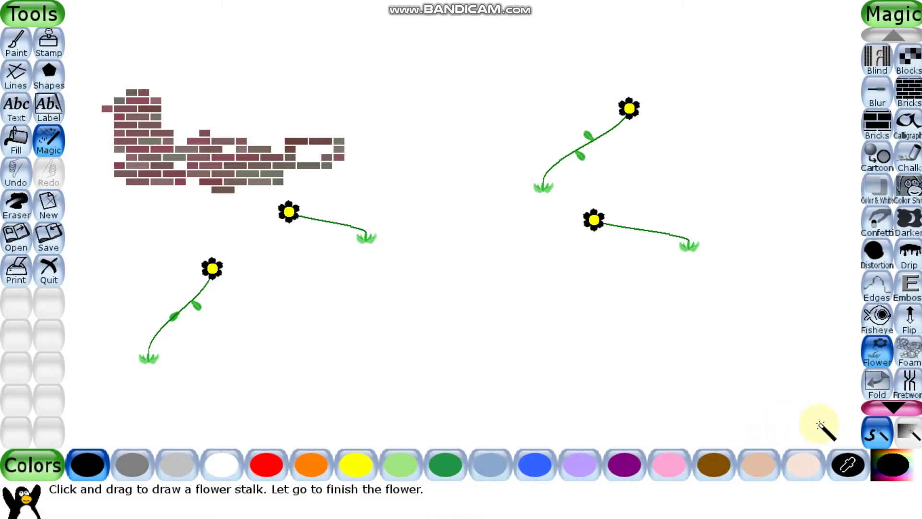
# Step: Apply Fisheye bulges across the brick wall and on the lower-left flower
pyautogui.click(878, 318)
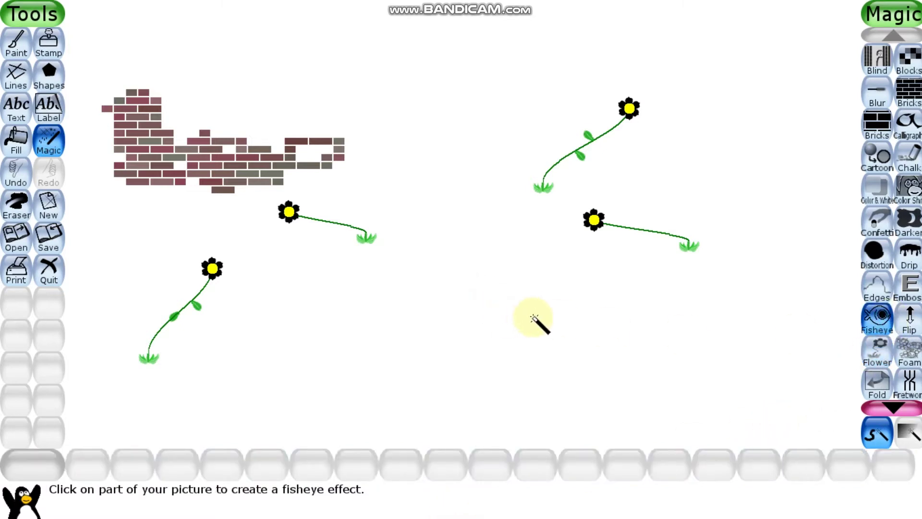
pyautogui.moveTo(330, 174)
pyautogui.mouseDown()
pyautogui.moveTo(264, 178)
pyautogui.moveTo(144, 139)
pyautogui.moveTo(136, 120)
pyautogui.moveTo(161, 197)
pyautogui.moveTo(211, 268)
pyautogui.mouseUp()
pyautogui.click(212, 268)
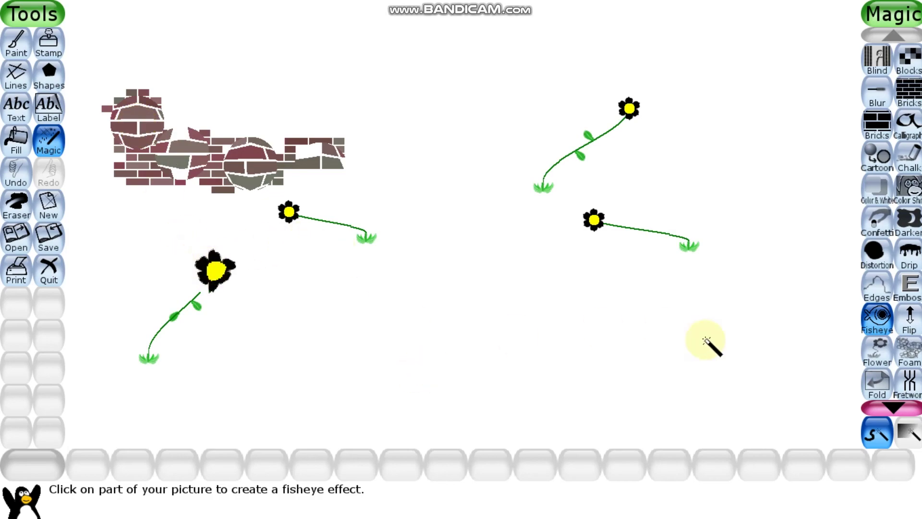